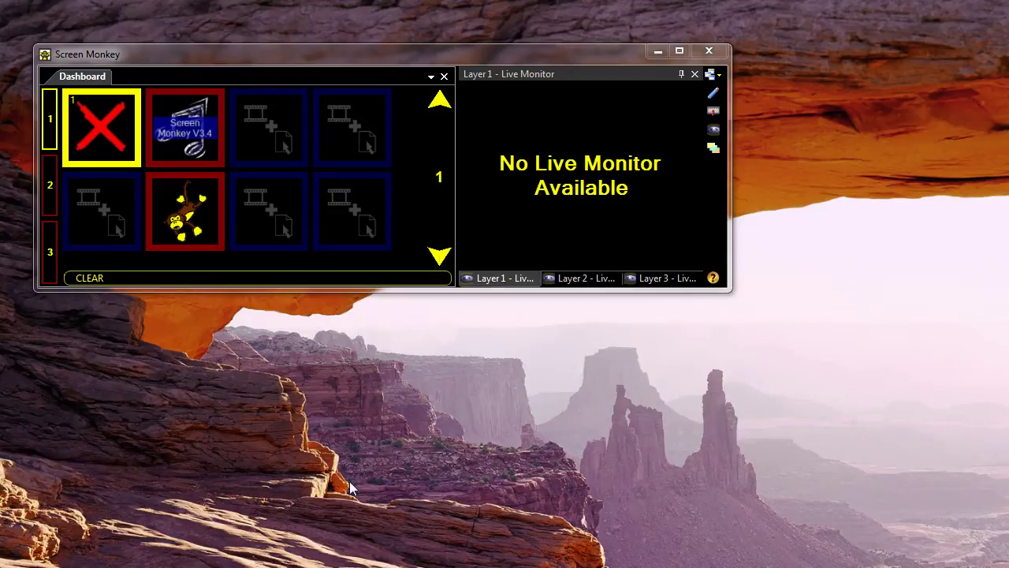
Step: Show the Screen Monkey V3.4 clip live, clear the output, then copy the clip
{"action": "left_click", "coordinate": [189, 132]}
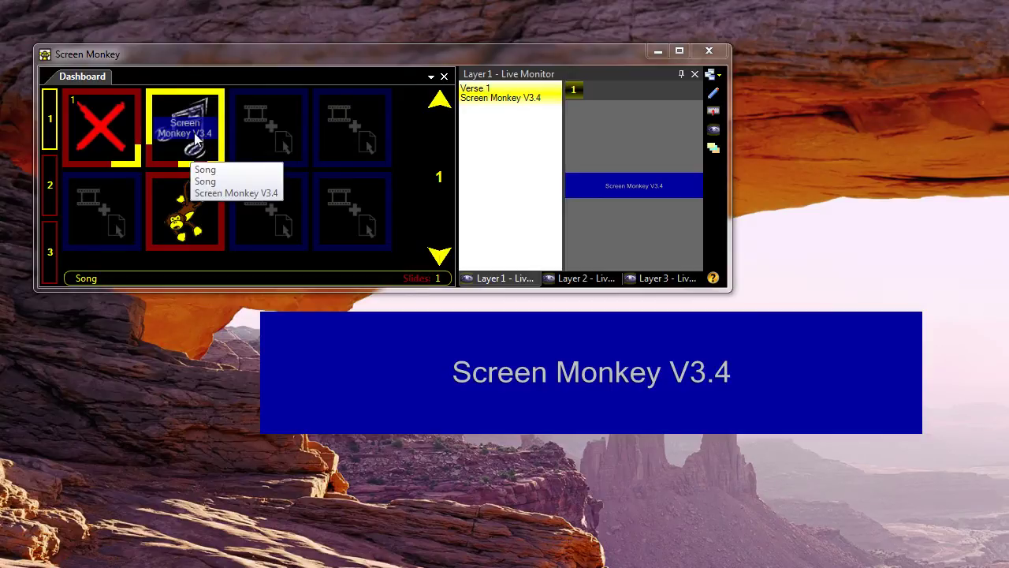
{"action": "left_click", "coordinate": [188, 136]}
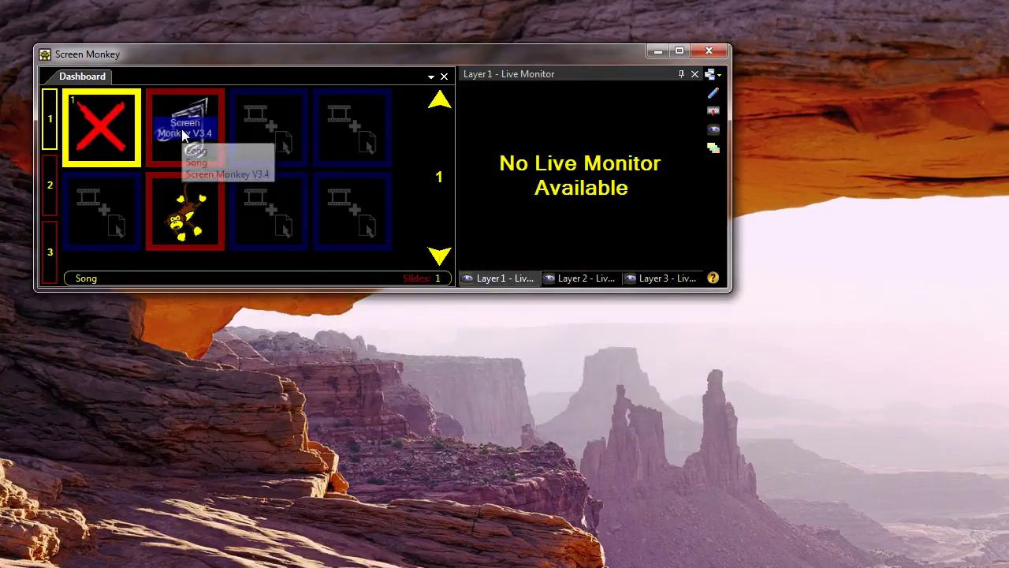
{"action": "right_click", "coordinate": [189, 139]}
{"action": "left_click", "coordinate": [225, 366]}
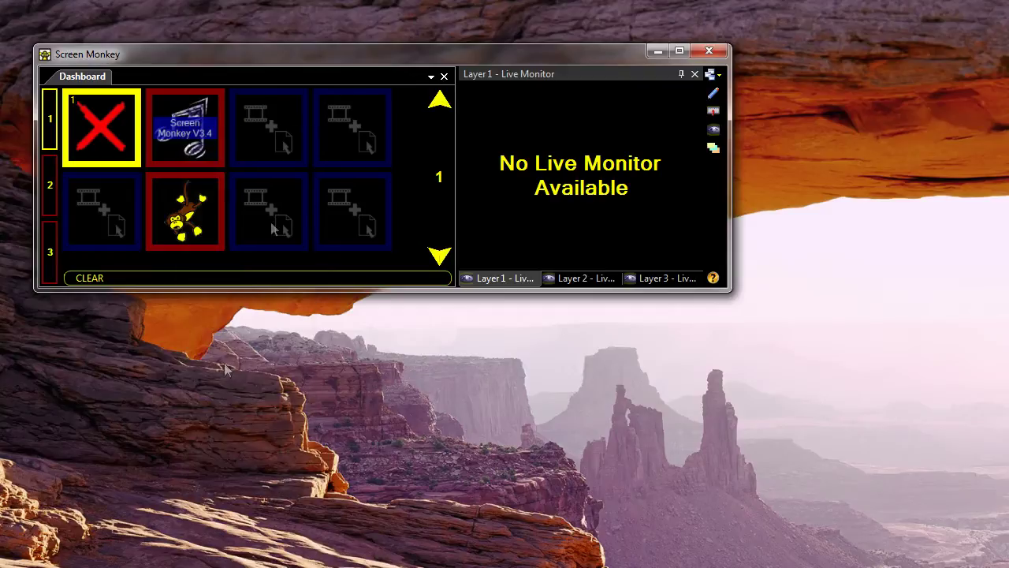
{"action": "right_click", "coordinate": [271, 120]}
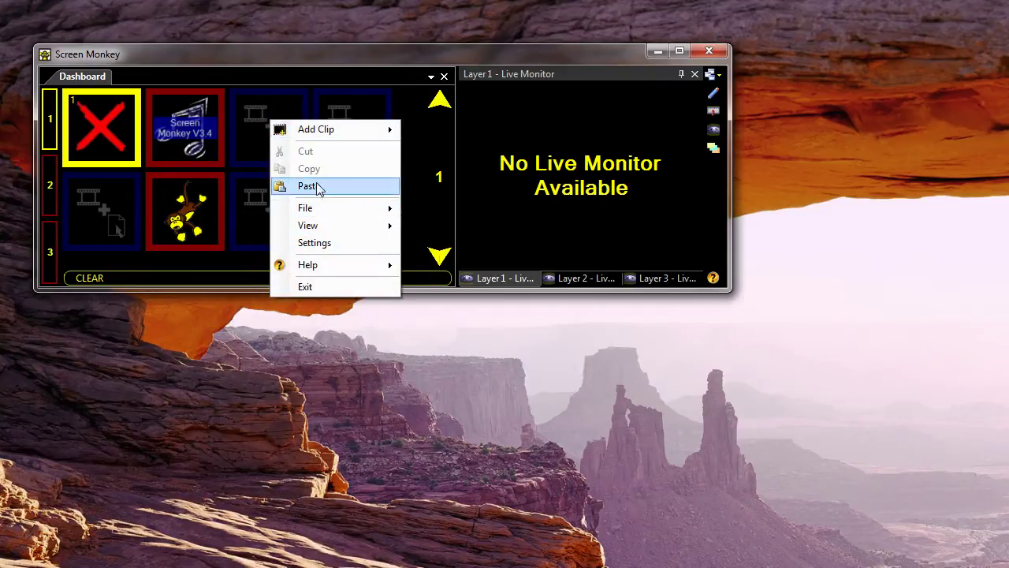
Step: Paste the copied clip into the empty slot and change its verse to 'Introduction'
{"action": "left_click", "coordinate": [319, 187]}
{"action": "double_click", "coordinate": [270, 136]}
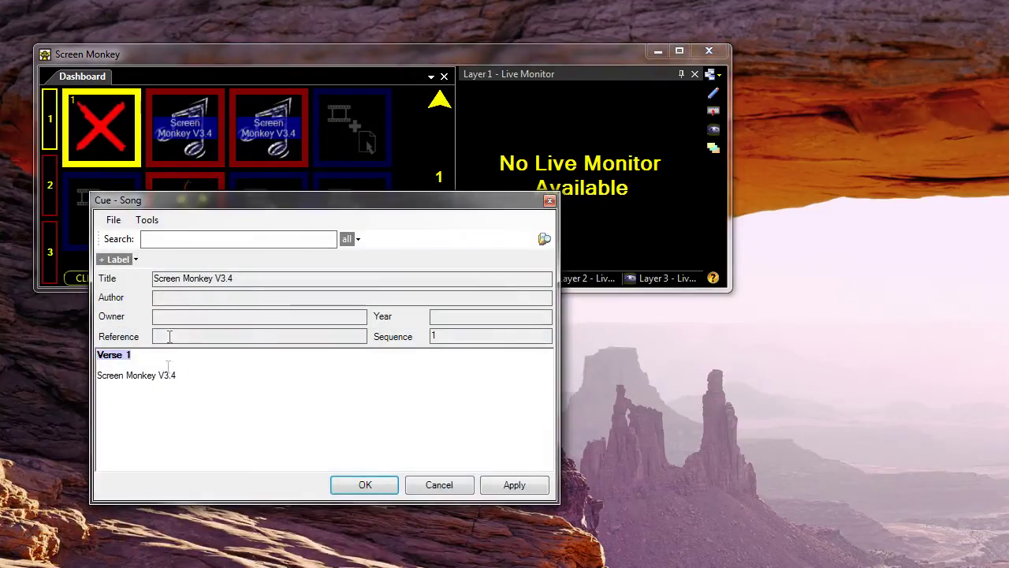
{"action": "left_click_drag", "start_coordinate": [191, 376], "coordinate": [67, 379]}
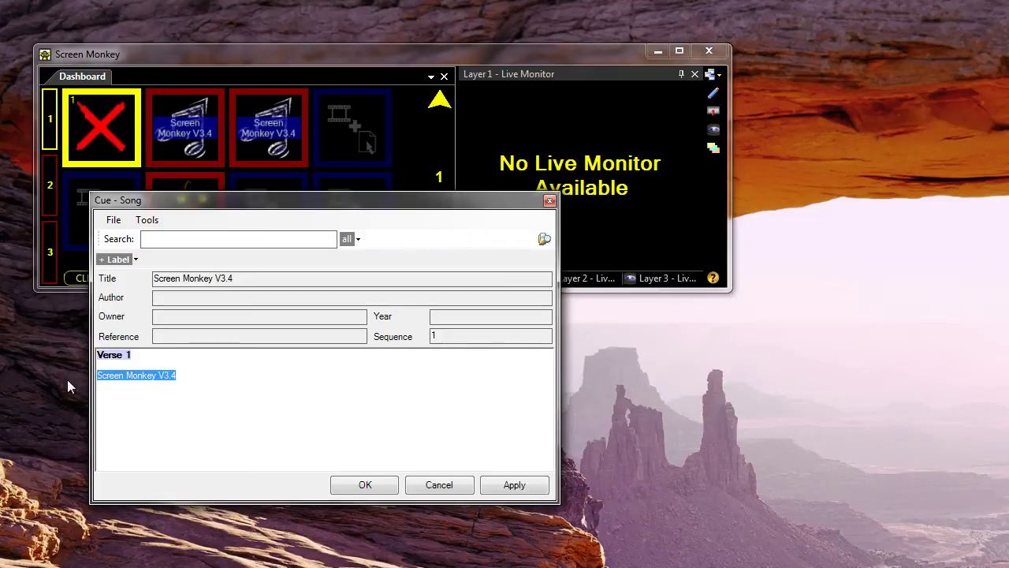
{"action": "key", "text": "BackSpace"}
{"action": "type", "text": "Introduct"}
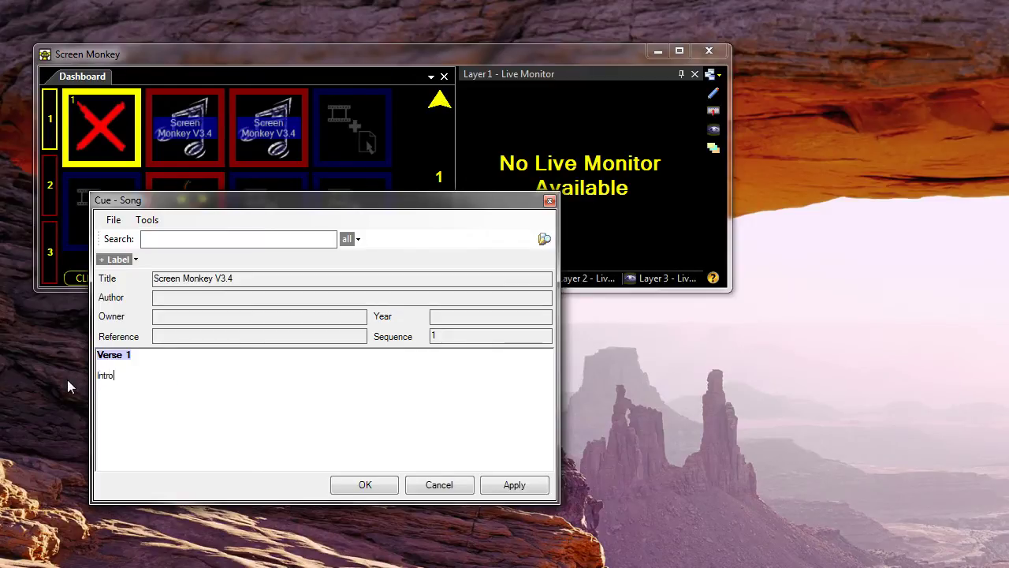
{"action": "type", "text": "ion"}
{"action": "left_click", "coordinate": [365, 484]}
Step: Give the edited clip a Fade transition effect
{"action": "right_click", "coordinate": [272, 148]}
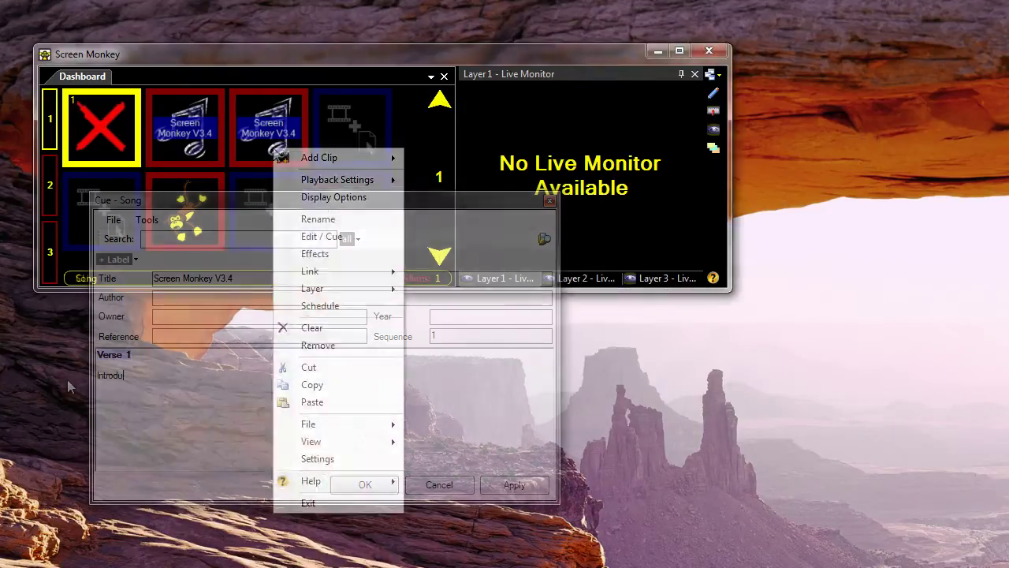
{"action": "left_click", "coordinate": [315, 254]}
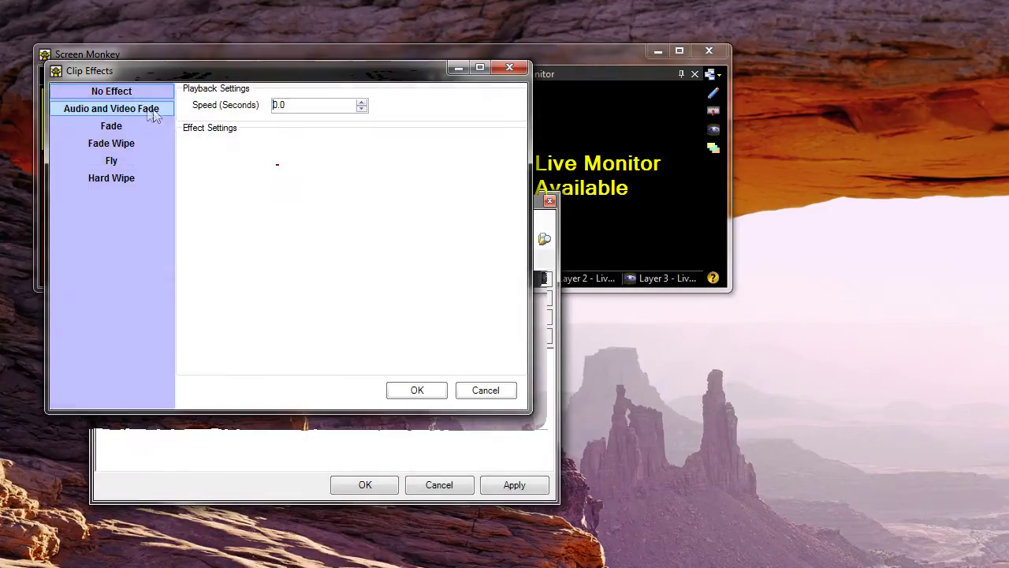
{"action": "left_click", "coordinate": [111, 126]}
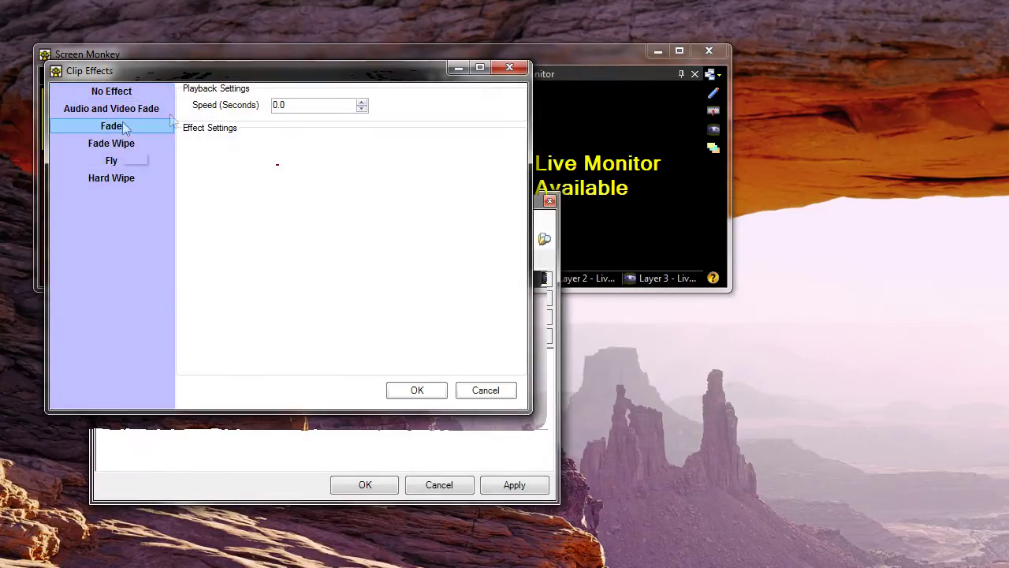
{"action": "left_click", "coordinate": [362, 107]}
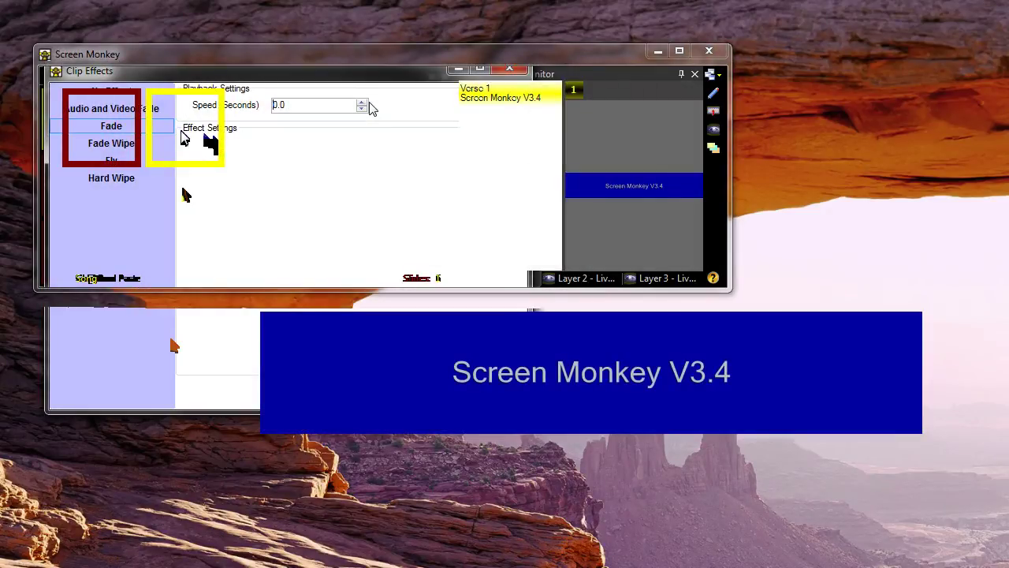
{"action": "left_click", "coordinate": [276, 136]}
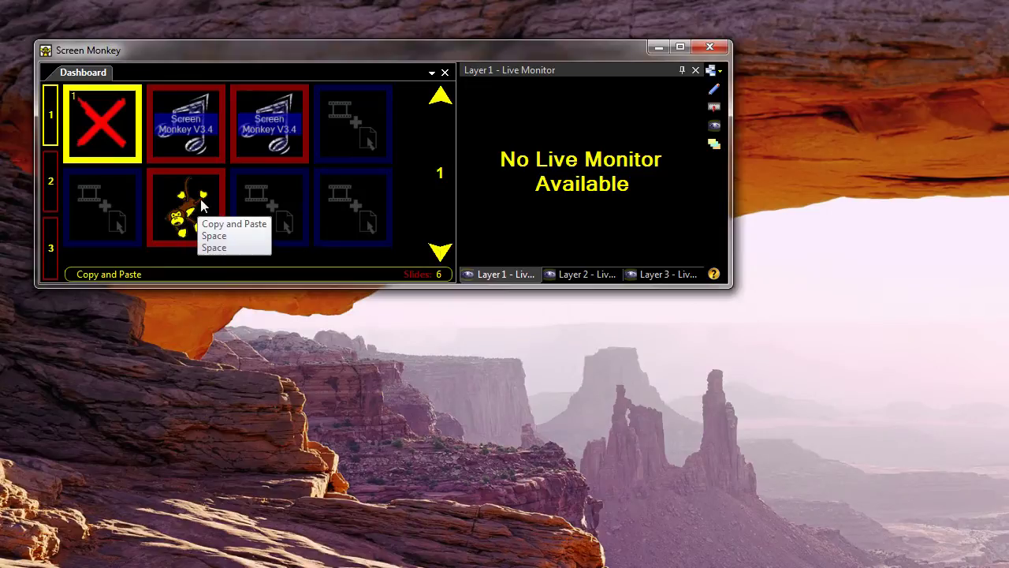
Step: Open the Copy and Paste cue's item list docked below, play it live, then clear the output
{"action": "double_click", "coordinate": [194, 210]}
{"action": "left_click_drag", "start_coordinate": [233, 197], "coordinate": [148, 371]}
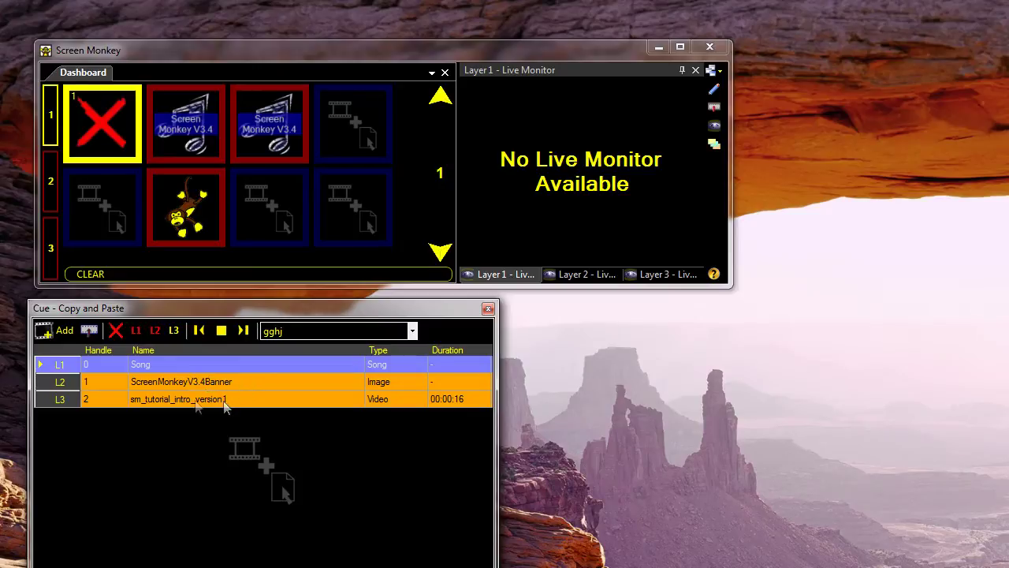
{"action": "left_click", "coordinate": [199, 213]}
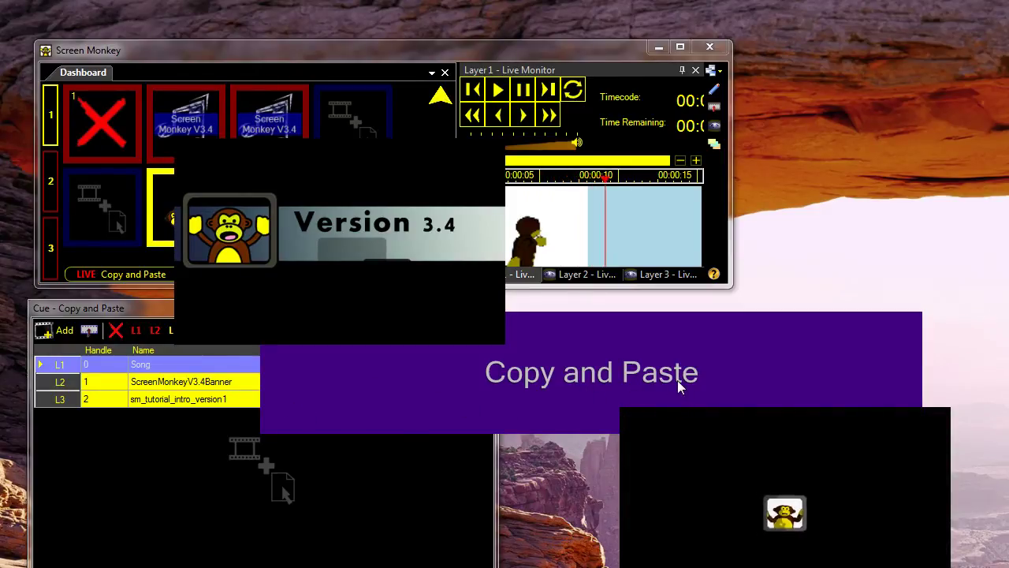
{"action": "left_click", "coordinate": [108, 127]}
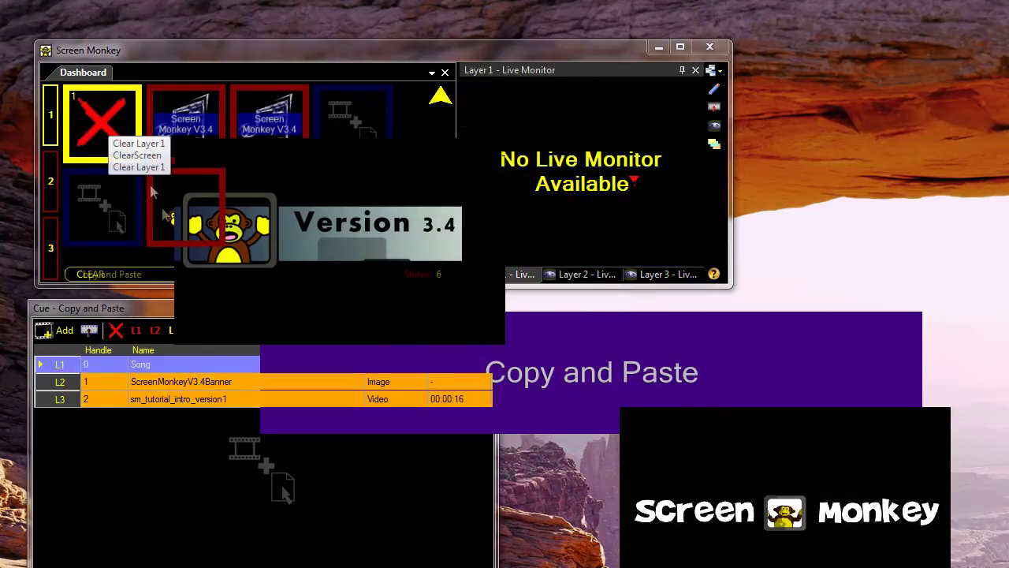
{"action": "right_click", "coordinate": [197, 202]}
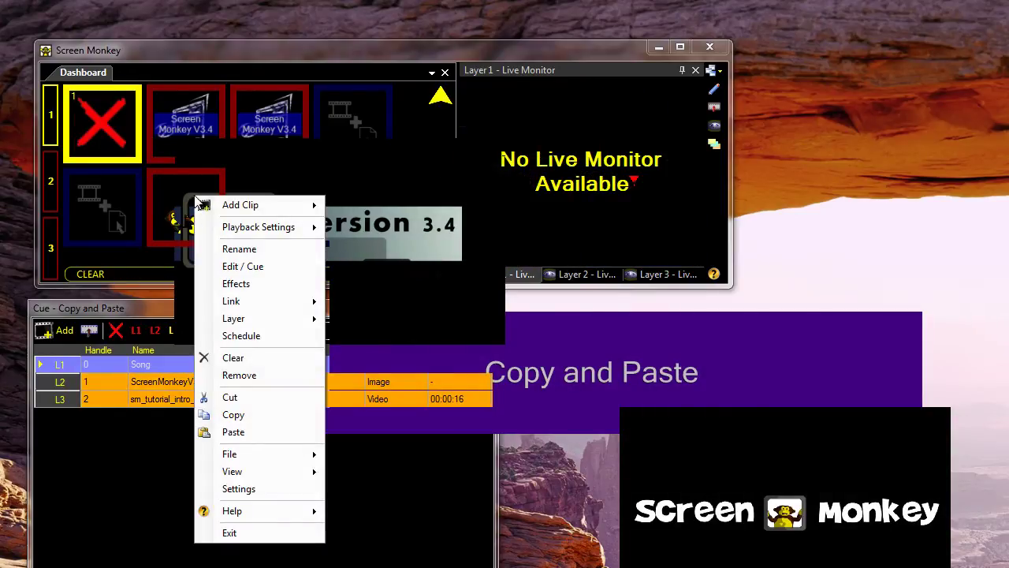
Step: Paste a copy of the Copy and Paste cue and change its Song lyric to Introduction
{"action": "left_click", "coordinate": [255, 420]}
{"action": "right_click", "coordinate": [271, 204]}
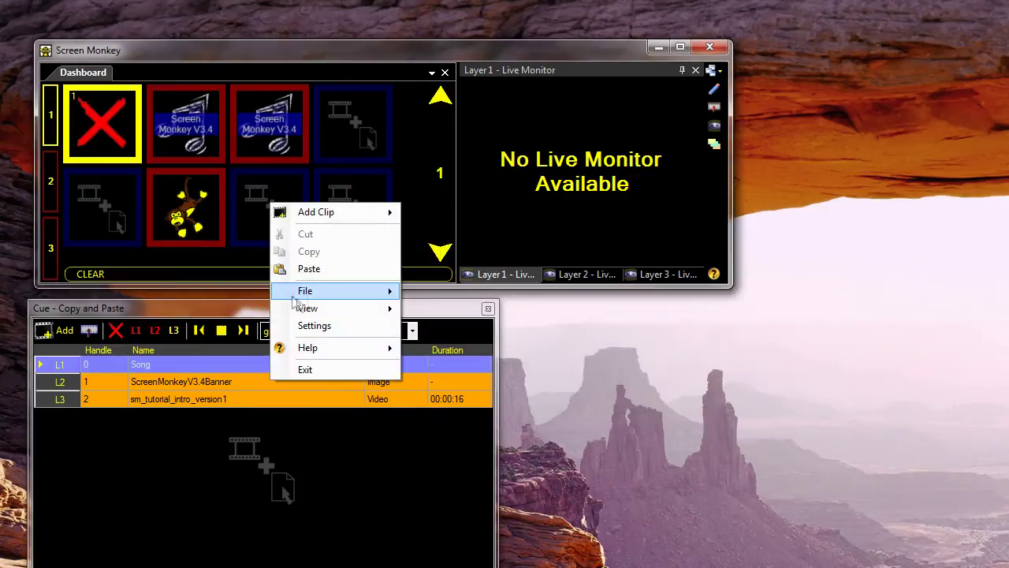
{"action": "left_click", "coordinate": [309, 269]}
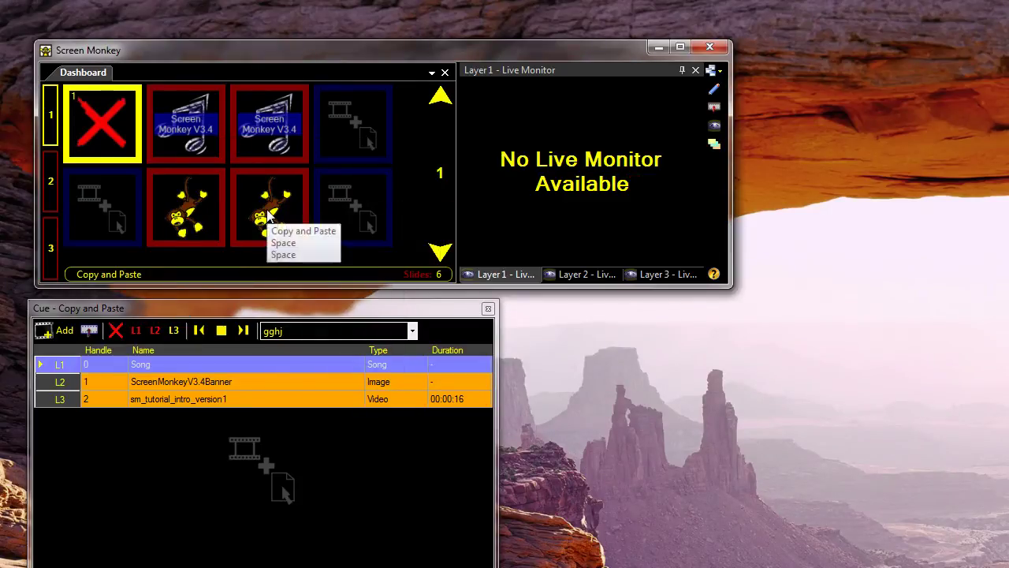
{"action": "left_click", "coordinate": [270, 217]}
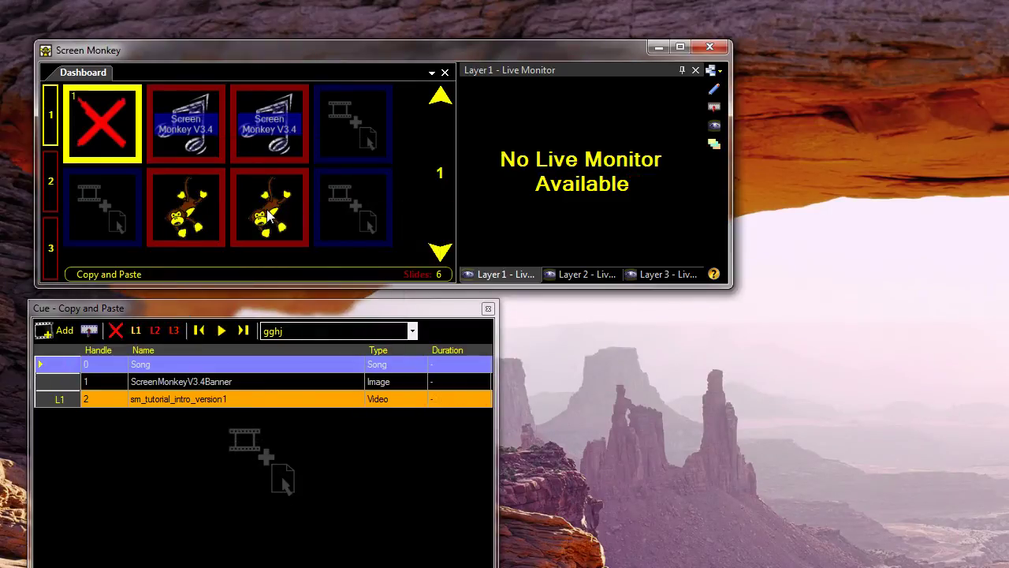
{"action": "double_click", "coordinate": [147, 372]}
{"action": "left_click_drag", "start_coordinate": [119, 485], "coordinate": [3, 489]}
{"action": "type", "text": "Introduction"}
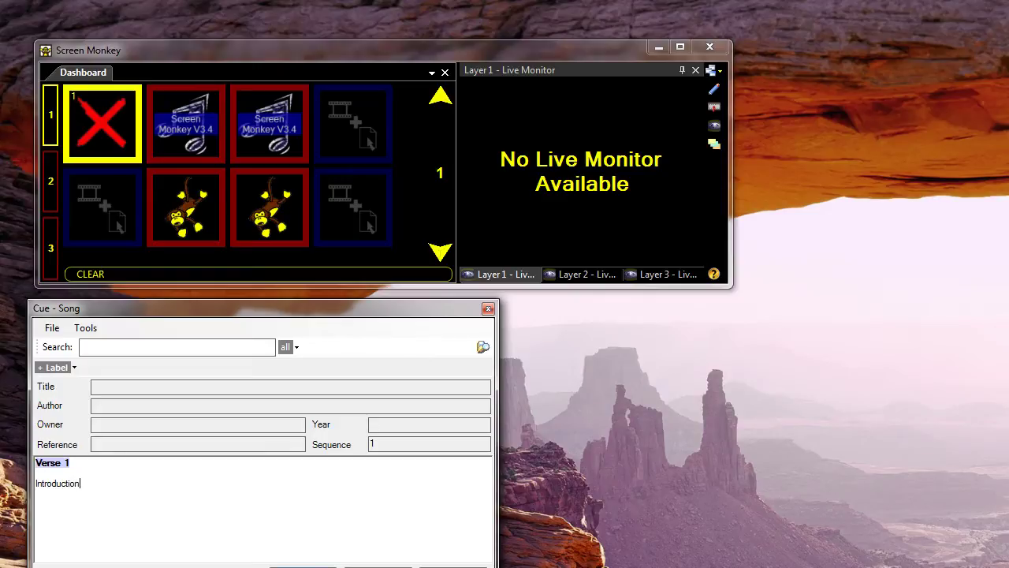
{"action": "key", "text": "Escape"}
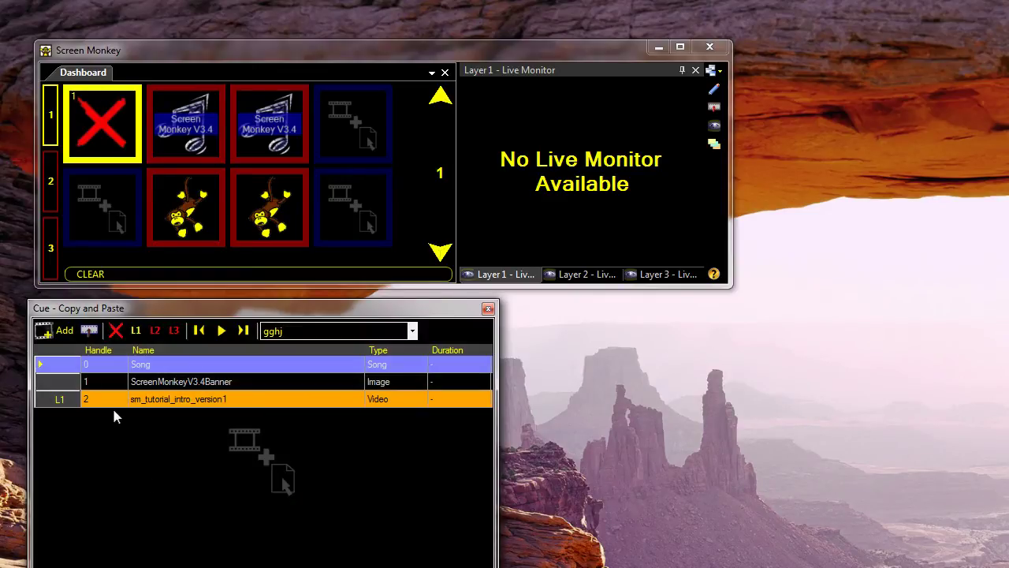
Step: Put the Song item on layer L1 and the banner image on layer L2
{"action": "left_click_drag", "start_coordinate": [71, 402], "coordinate": [67, 369]}
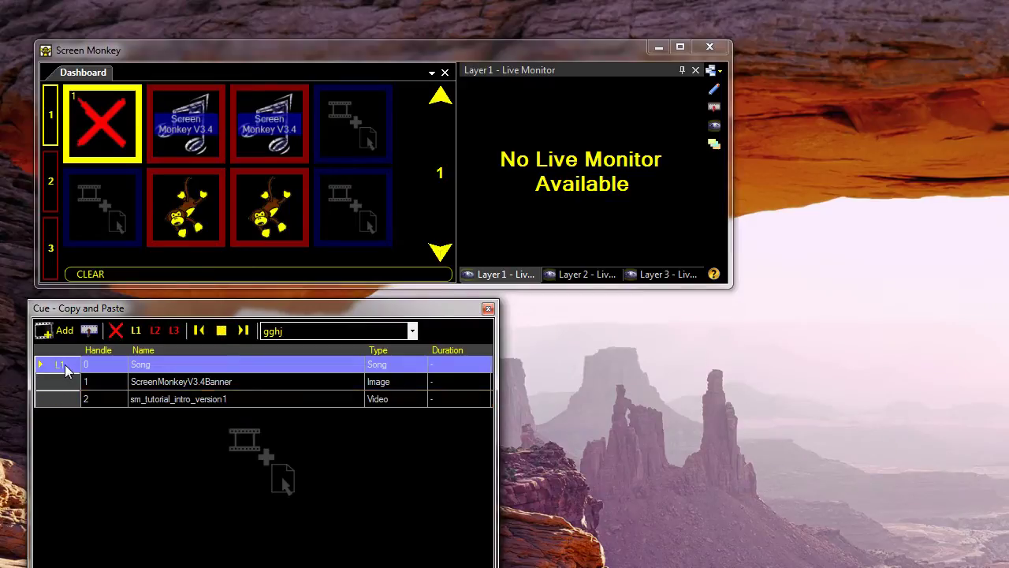
{"action": "left_click", "coordinate": [65, 389]}
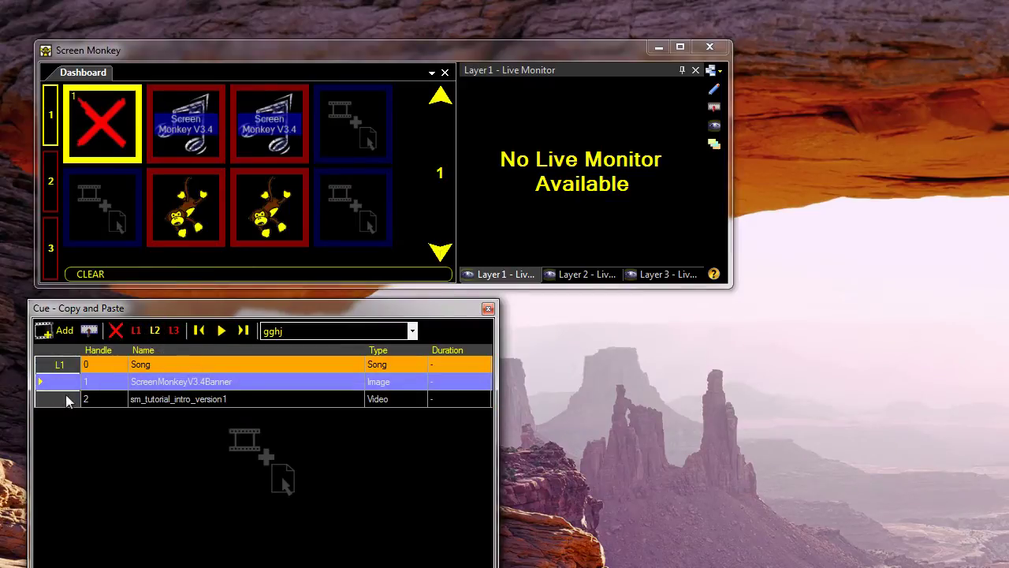
{"action": "left_click", "coordinate": [67, 400]}
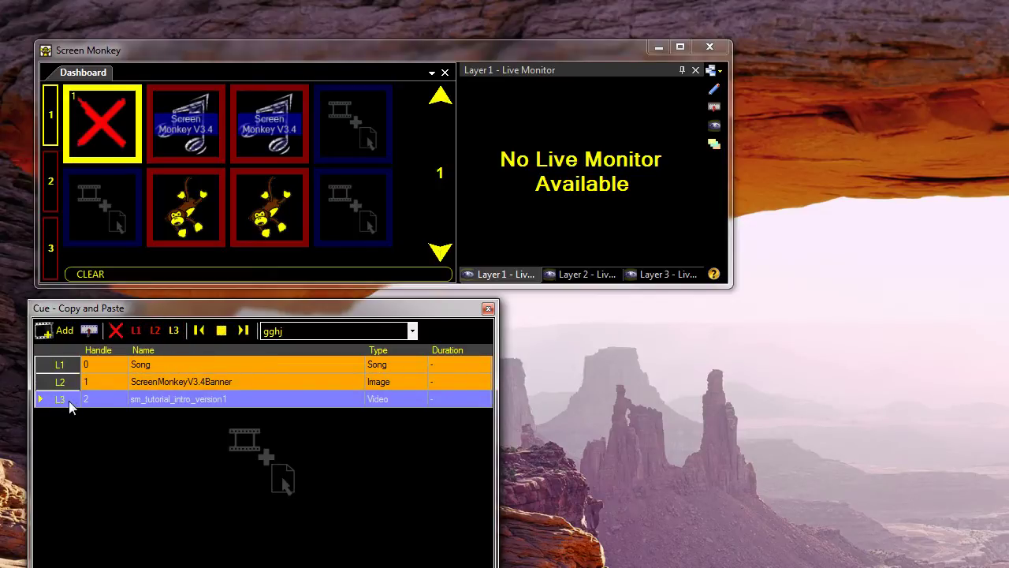
{"action": "left_click_drag", "start_coordinate": [211, 312], "coordinate": [173, 327]}
{"action": "left_click", "coordinate": [272, 203]}
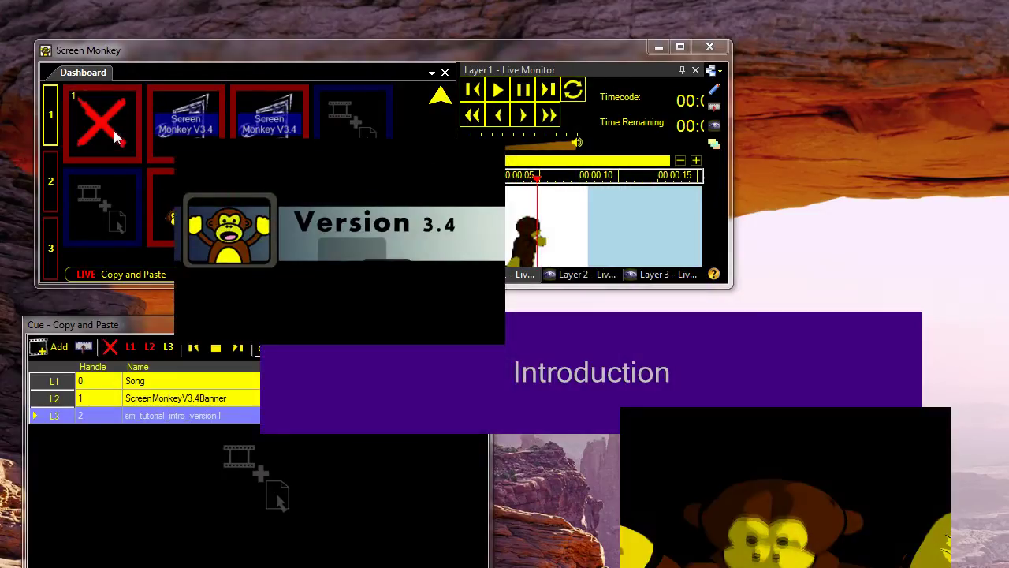
{"action": "left_click", "coordinate": [114, 137]}
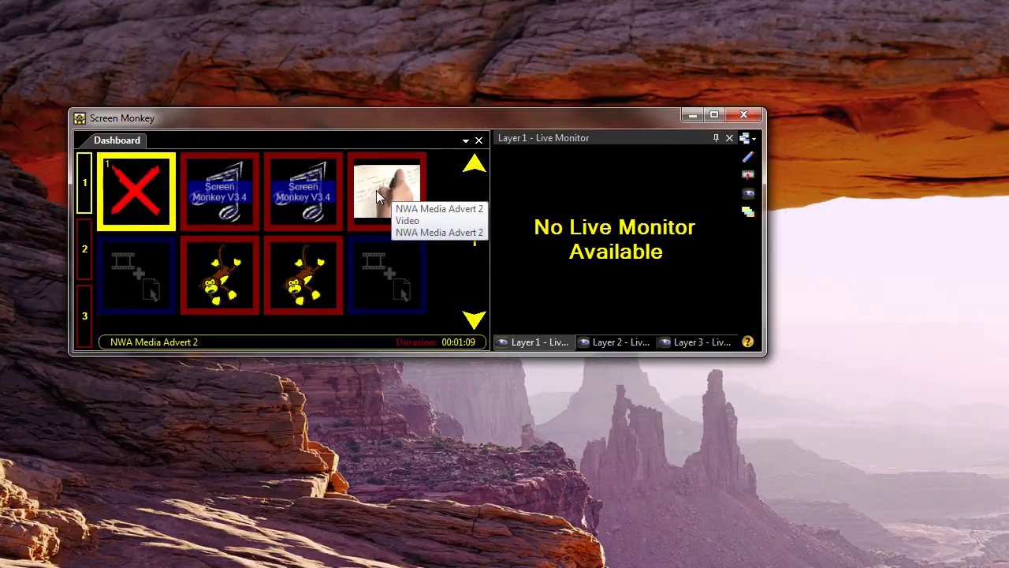
Step: Schedule the NWA Media Advert 2 clip to play at 14:00
{"action": "right_click", "coordinate": [376, 190]}
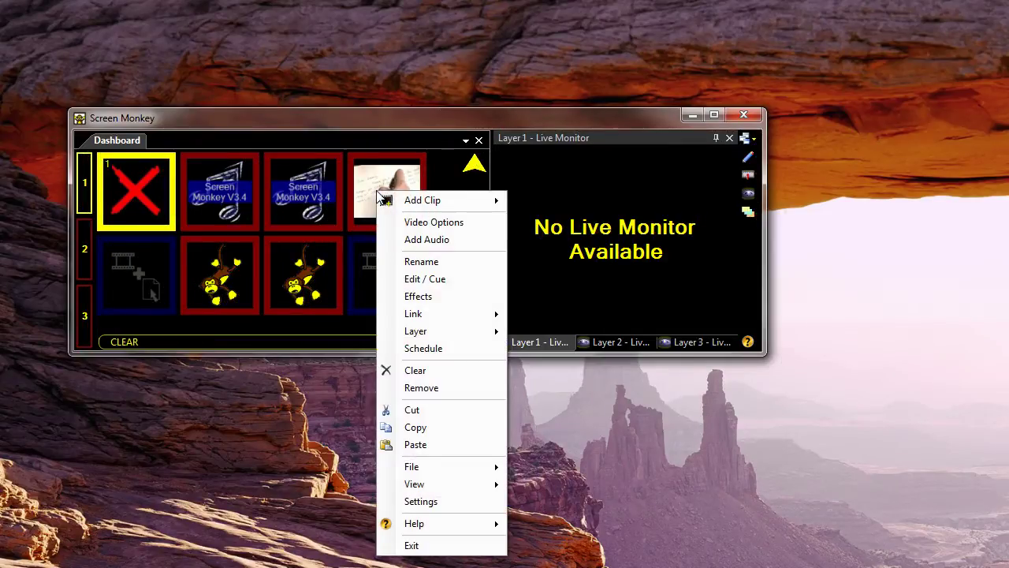
{"action": "left_click", "coordinate": [437, 352]}
{"action": "left_click_drag", "start_coordinate": [435, 256], "coordinate": [426, 227]}
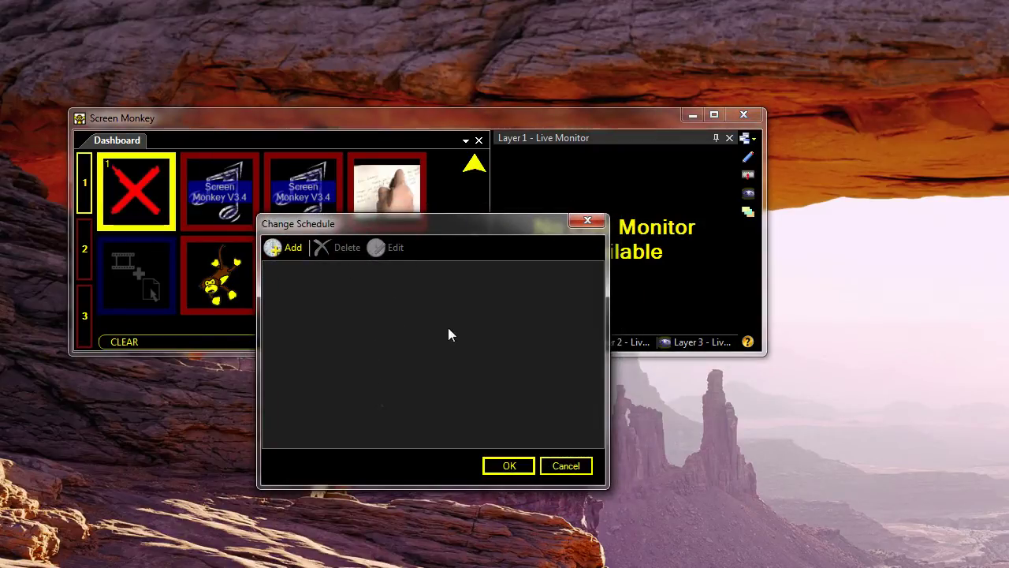
{"action": "left_click", "coordinate": [281, 249]}
{"action": "left_click_drag", "start_coordinate": [244, 54], "coordinate": [431, 218]}
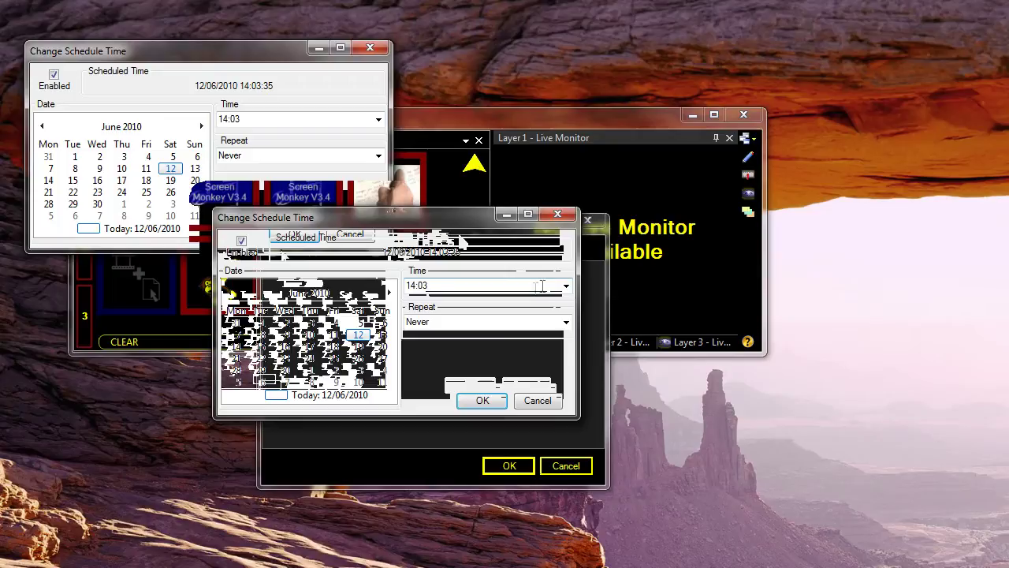
{"action": "left_click_drag", "start_coordinate": [555, 287], "coordinate": [405, 286]}
{"action": "type", "text": "1"}
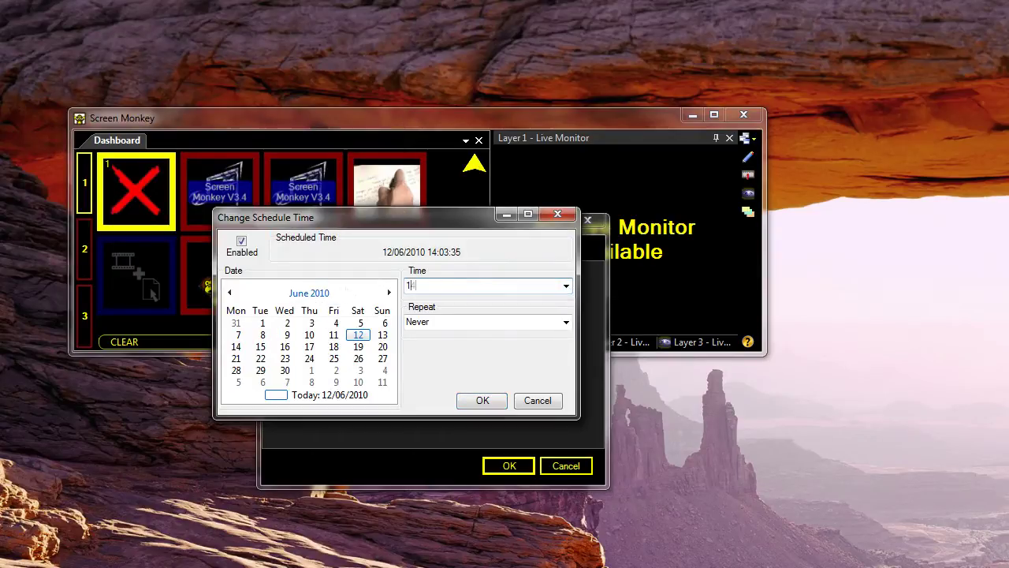
{"action": "type", "text": "4:00"}
{"action": "left_click", "coordinate": [480, 401]}
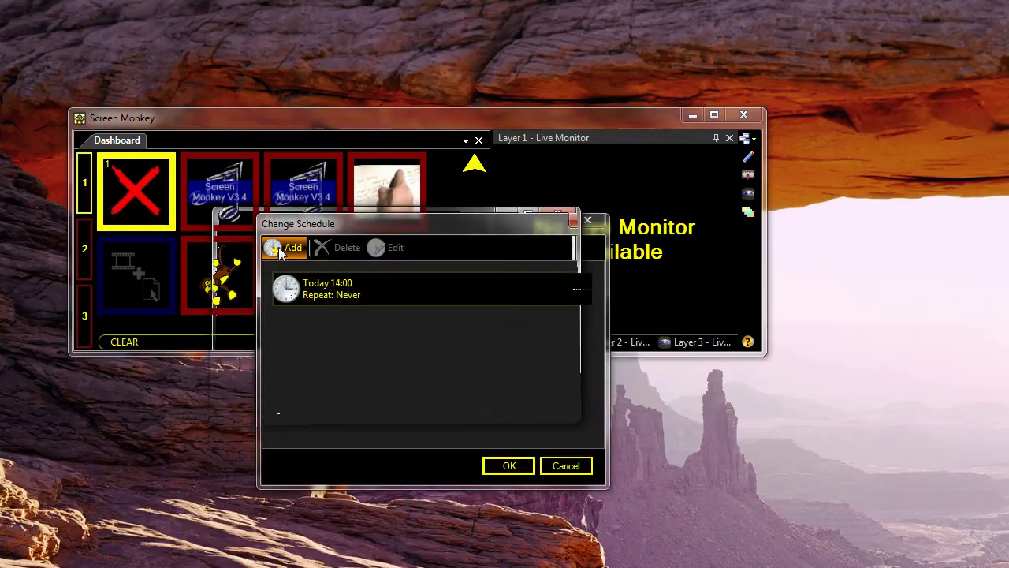
Step: Add a second scheduled play time at 16:00
{"action": "double_click", "coordinate": [287, 284]}
{"action": "left_click_drag", "start_coordinate": [274, 139], "coordinate": [215, 140]}
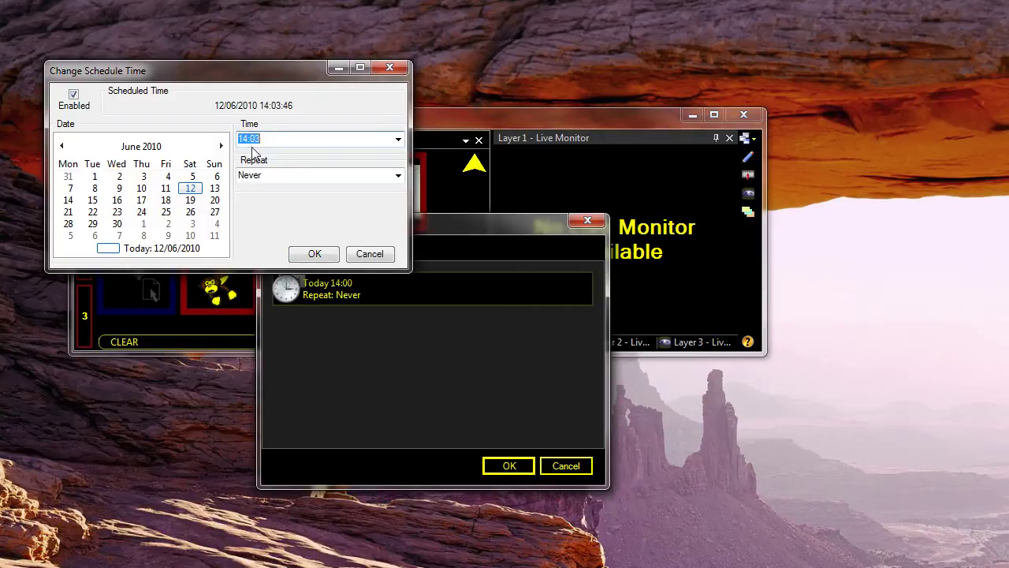
{"action": "type", "text": "16:00"}
{"action": "left_click", "coordinate": [314, 253]}
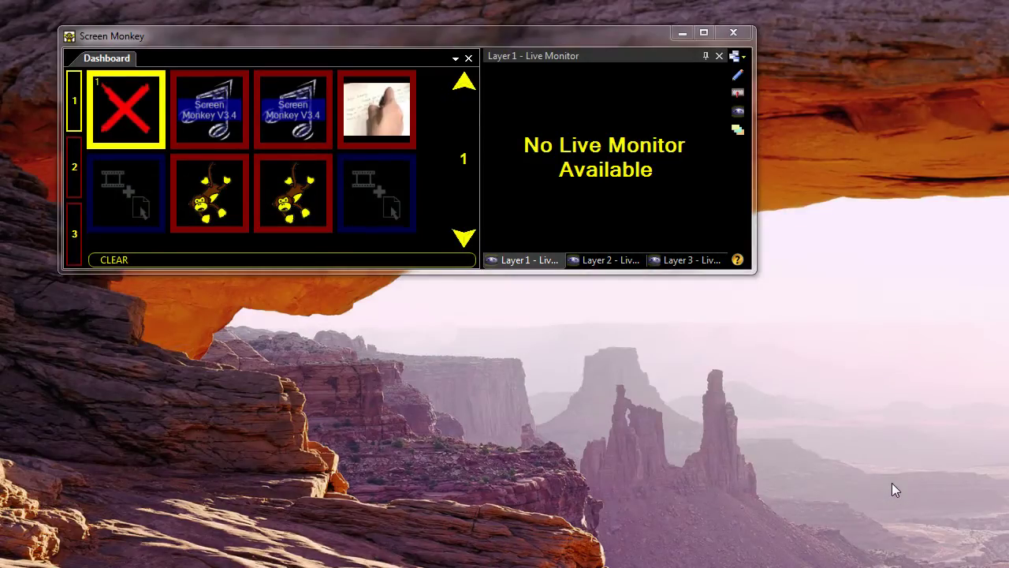
Step: From Settings, open the gghj profile in the Display Profile Editor
{"action": "right_click", "coordinate": [385, 184]}
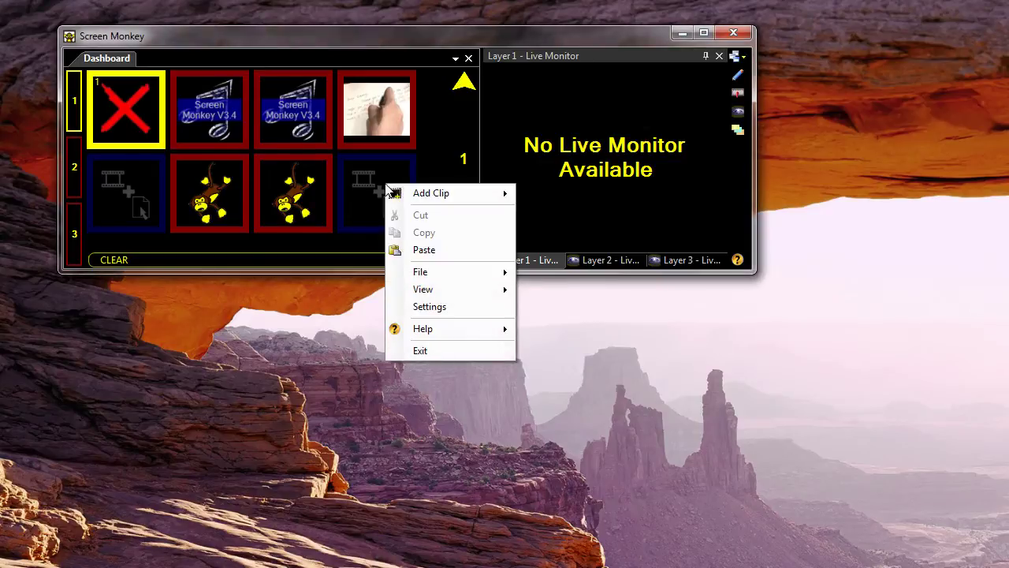
{"action": "left_click", "coordinate": [430, 306]}
{"action": "left_click", "coordinate": [544, 323]}
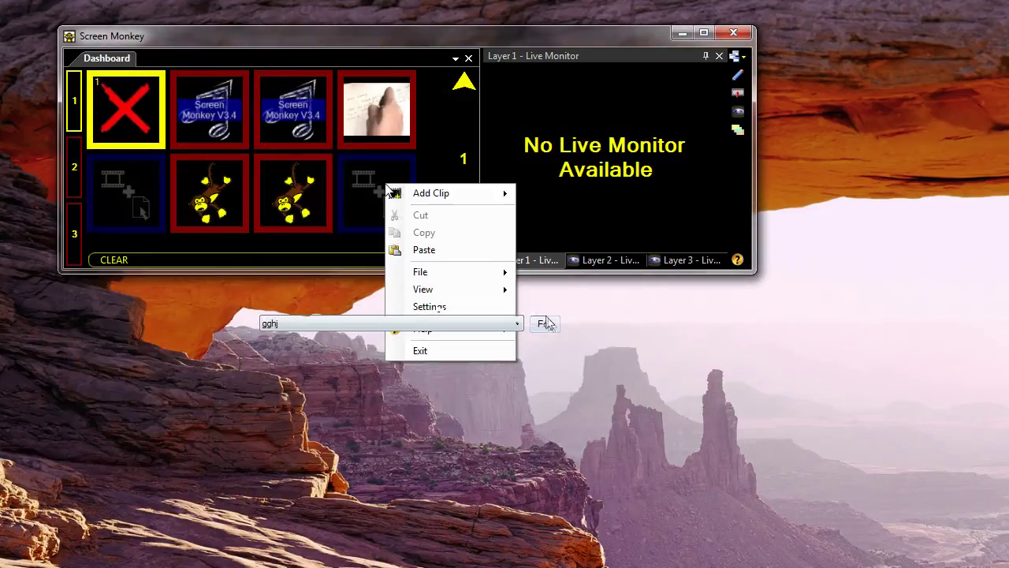
{"action": "left_click", "coordinate": [545, 325]}
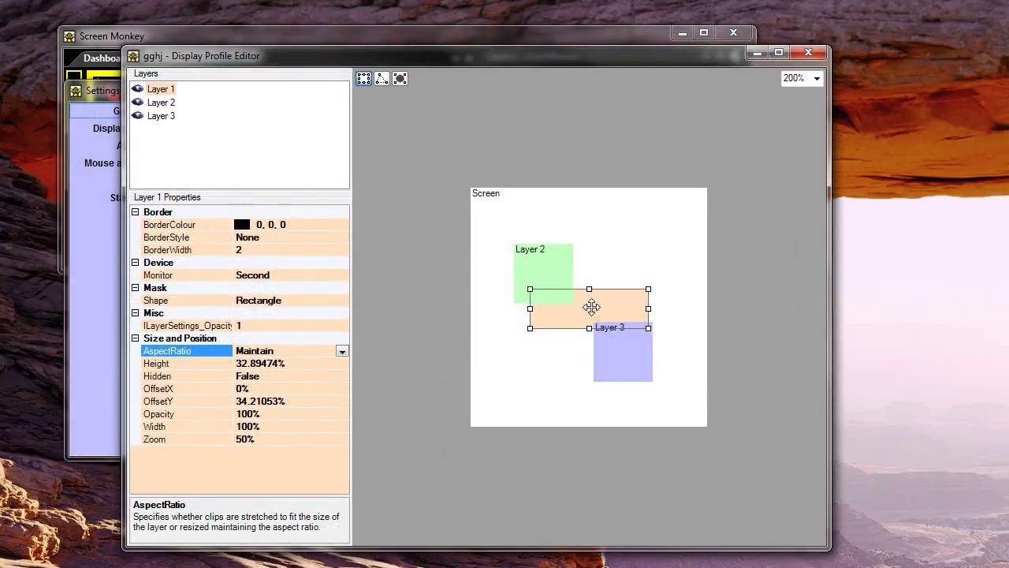
{"action": "left_click", "coordinate": [592, 307]}
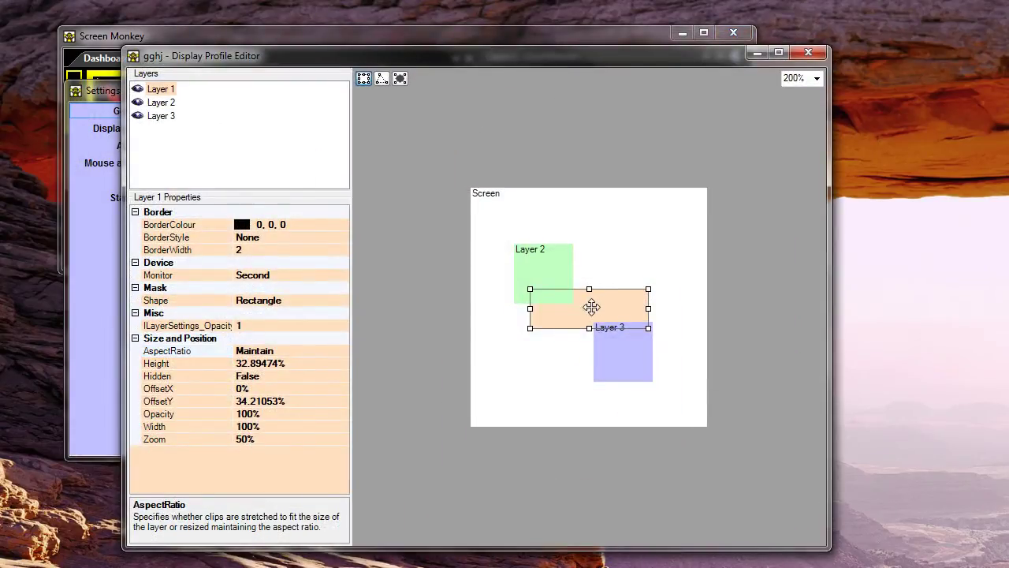
Step: Set Layer 1's Height to 10px
{"action": "left_click", "coordinate": [293, 365]}
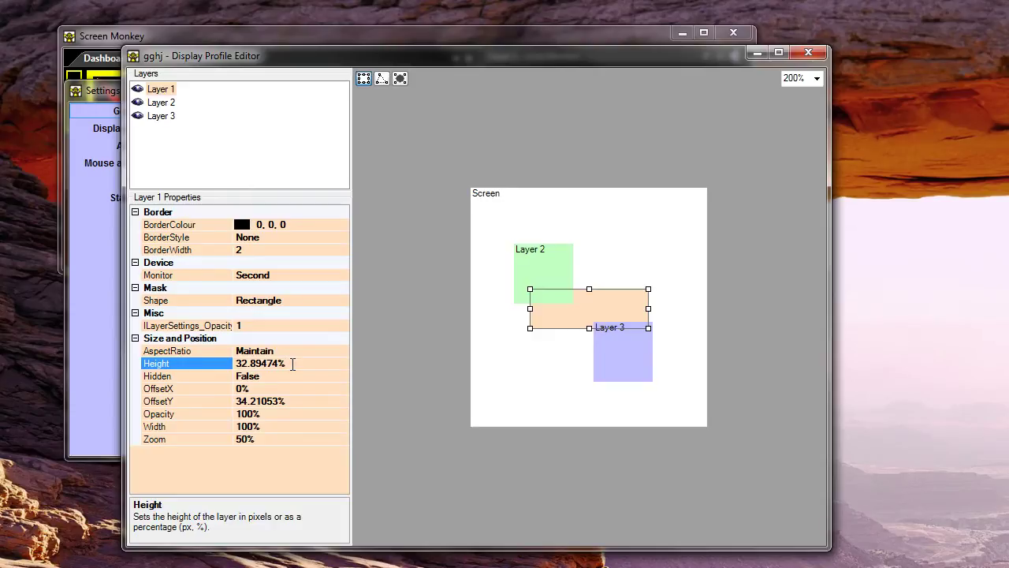
{"action": "left_click_drag", "start_coordinate": [300, 363], "coordinate": [188, 363]}
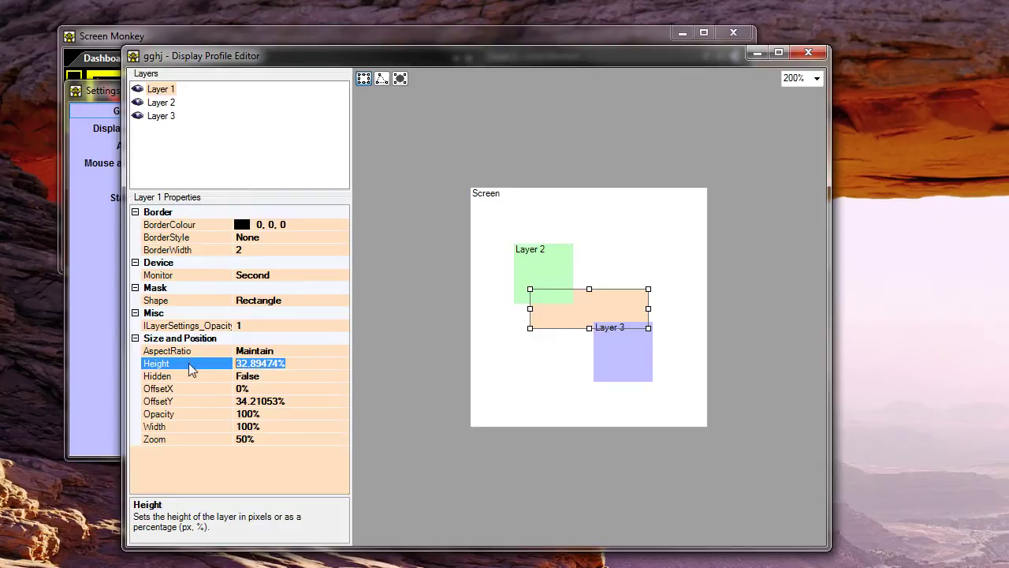
{"action": "type", "text": "10"}
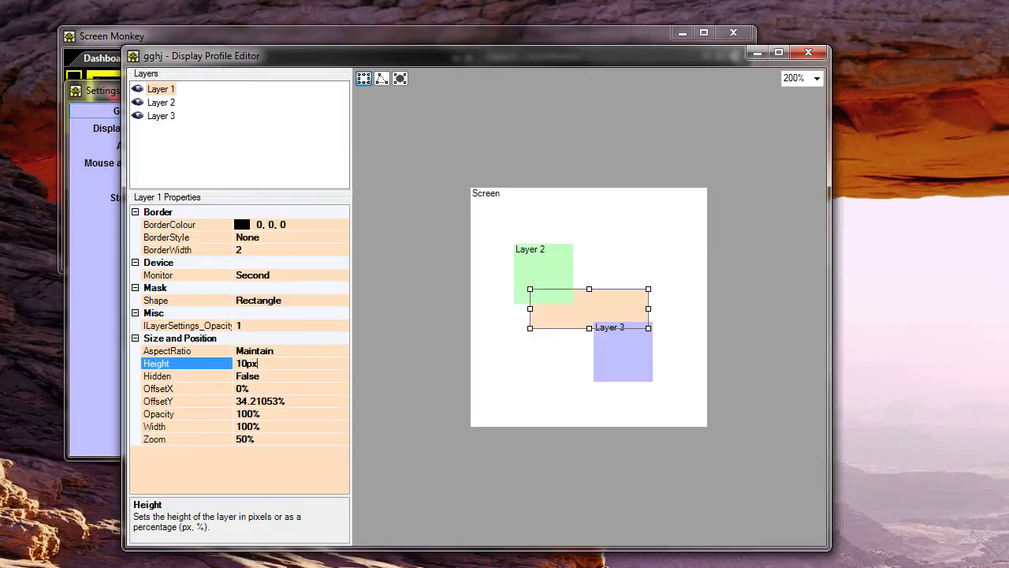
{"action": "key", "text": "Return"}
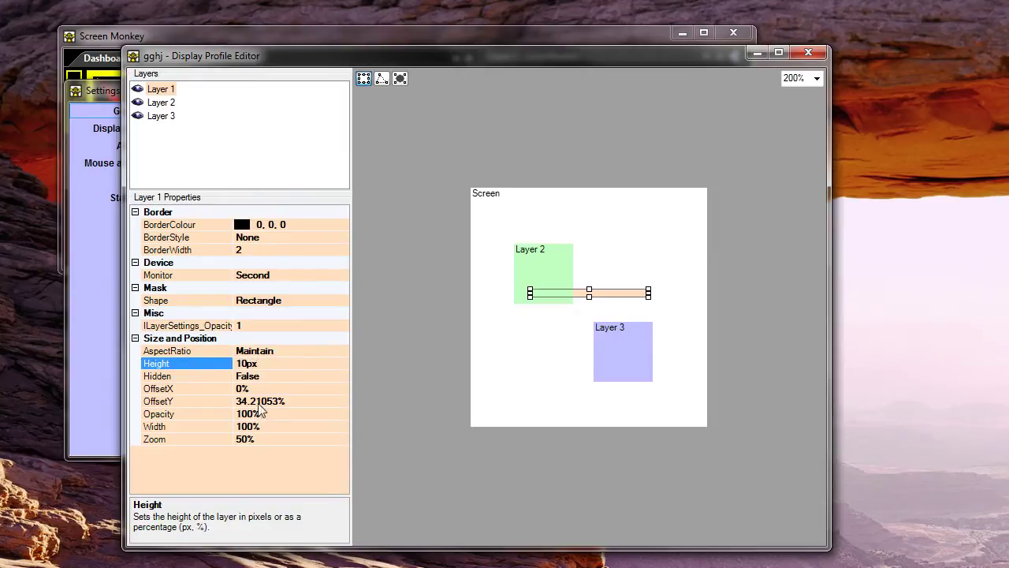
Step: Set Layer 1's Width to 50px
{"action": "left_click", "coordinate": [277, 427]}
{"action": "left_click", "coordinate": [293, 427]}
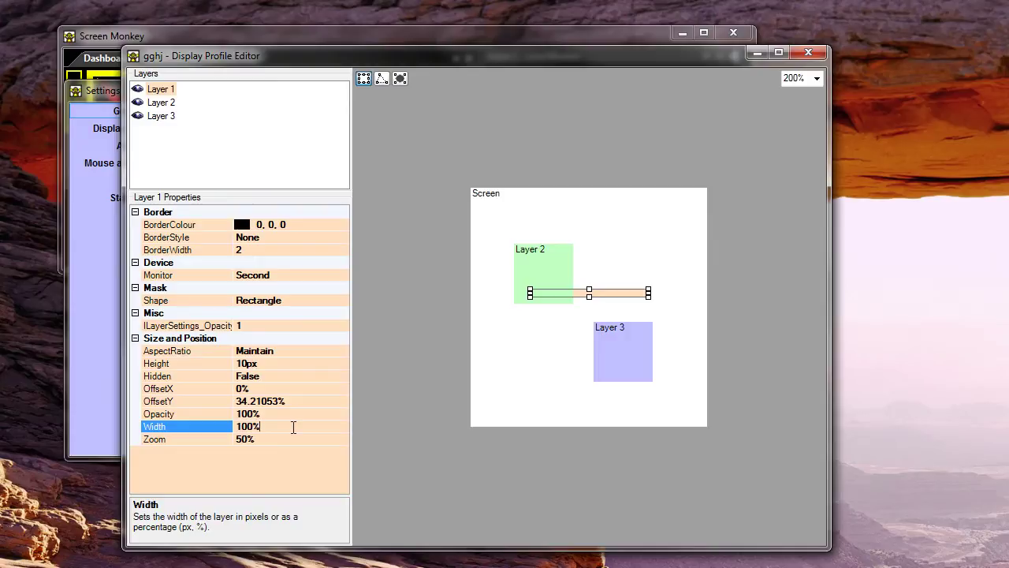
{"action": "left_click_drag", "start_coordinate": [293, 426], "coordinate": [204, 429]}
{"action": "type", "text": "50"}
{"action": "left_click", "coordinate": [202, 428]}
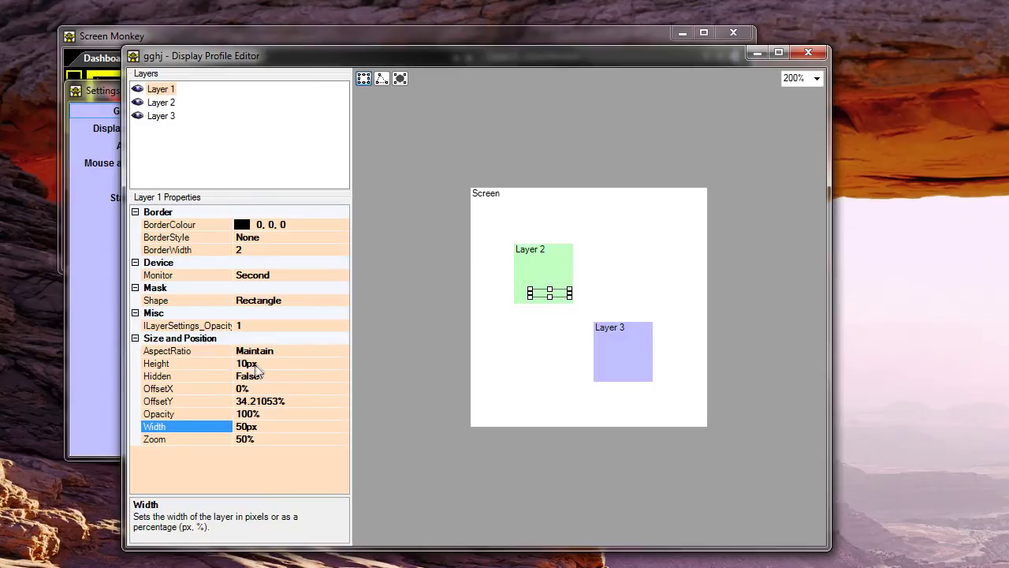
Step: Set Layer 1's Zoom to 100% in the gghj profile
{"action": "left_click", "coordinate": [268, 439]}
{"action": "left_click_drag", "start_coordinate": [305, 439], "coordinate": [231, 433]}
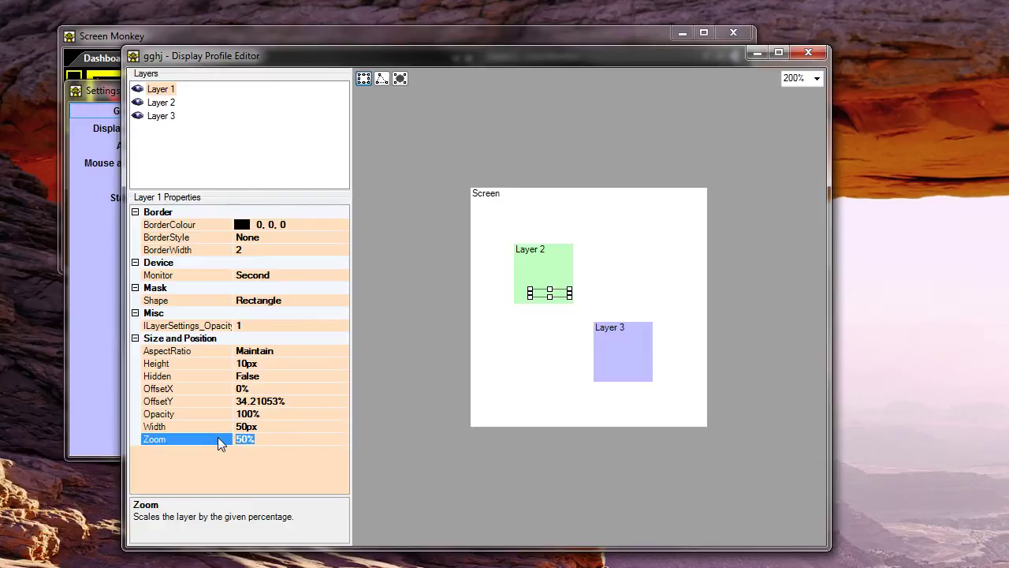
{"action": "type", "text": "100"}
{"action": "key", "text": "Return"}
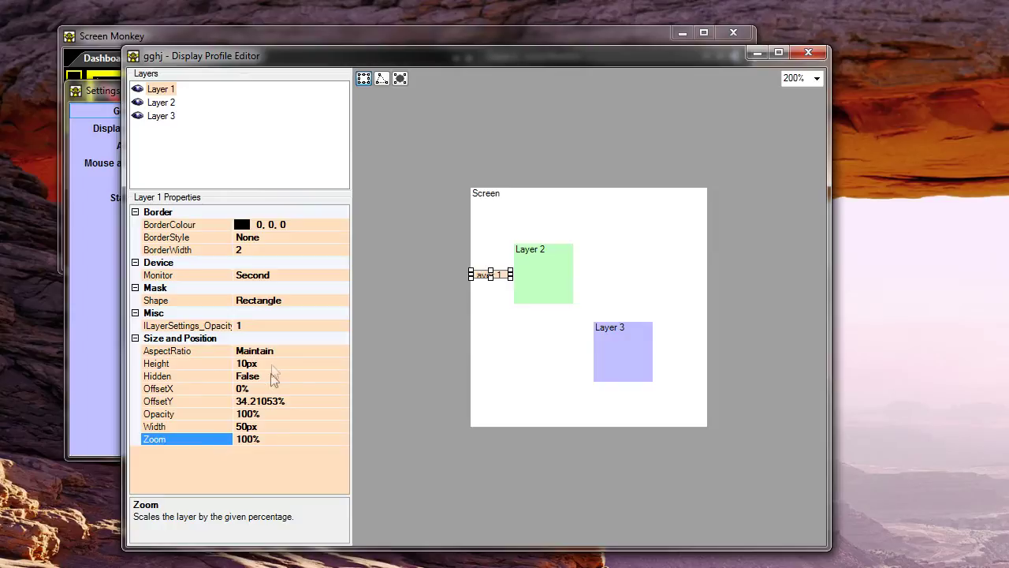
{"action": "left_click", "coordinate": [268, 363]}
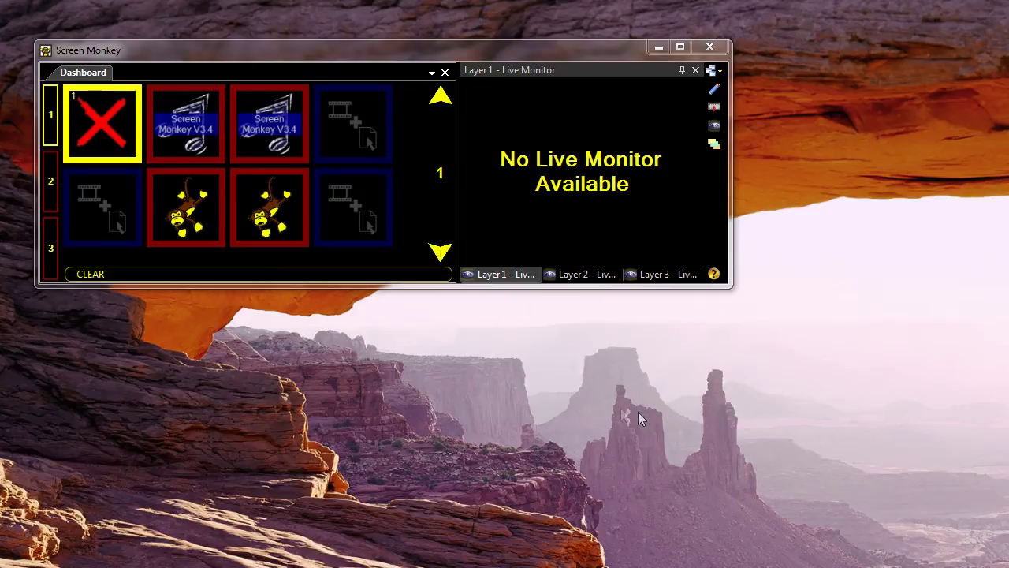
Step: Enable statistics logging in Settings and browse for a CSV log file location
{"action": "right_click", "coordinate": [351, 201]}
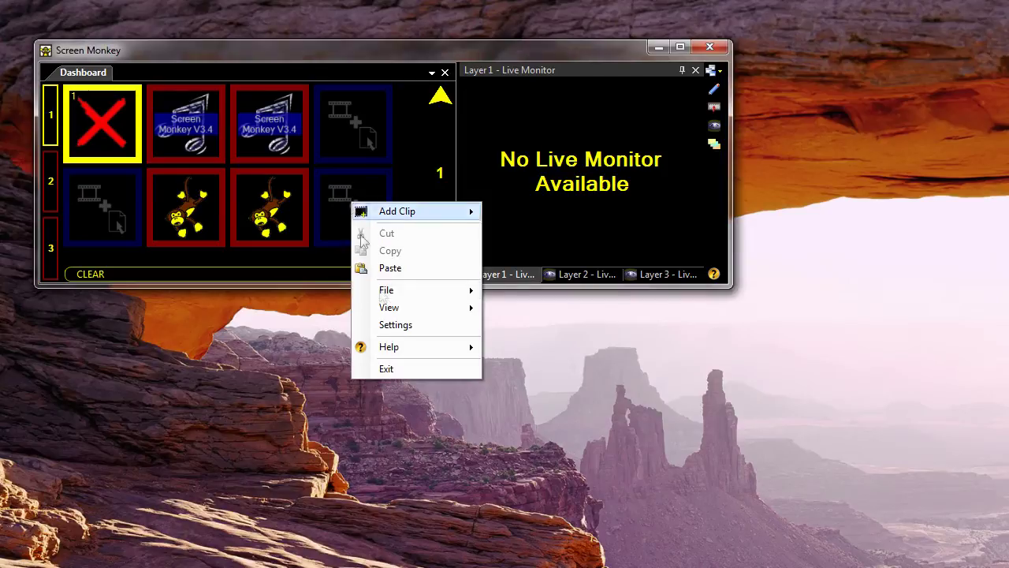
{"action": "left_click", "coordinate": [396, 324]}
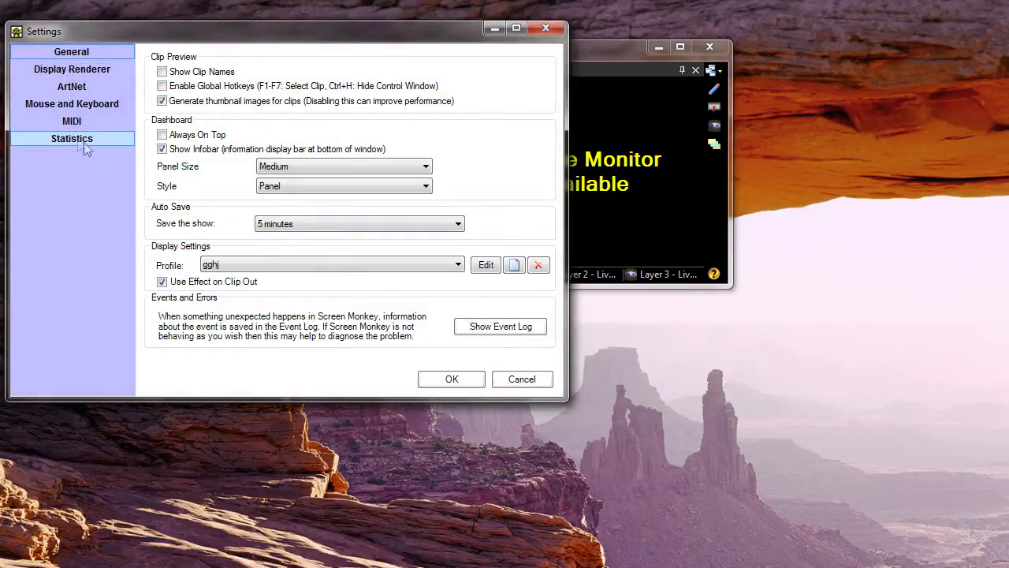
{"action": "left_click", "coordinate": [72, 138]}
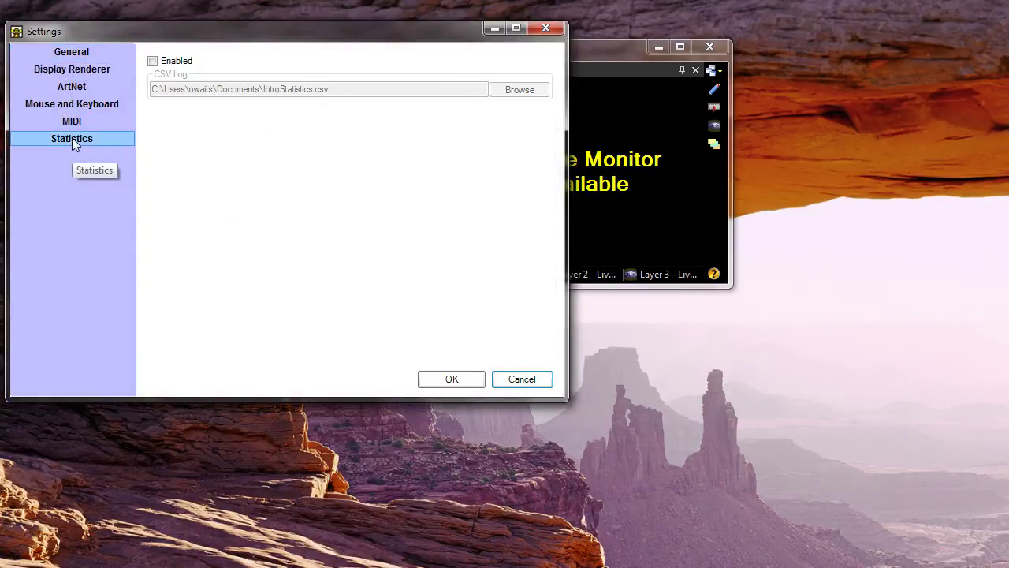
{"action": "left_click", "coordinate": [153, 61]}
{"action": "left_click", "coordinate": [520, 90]}
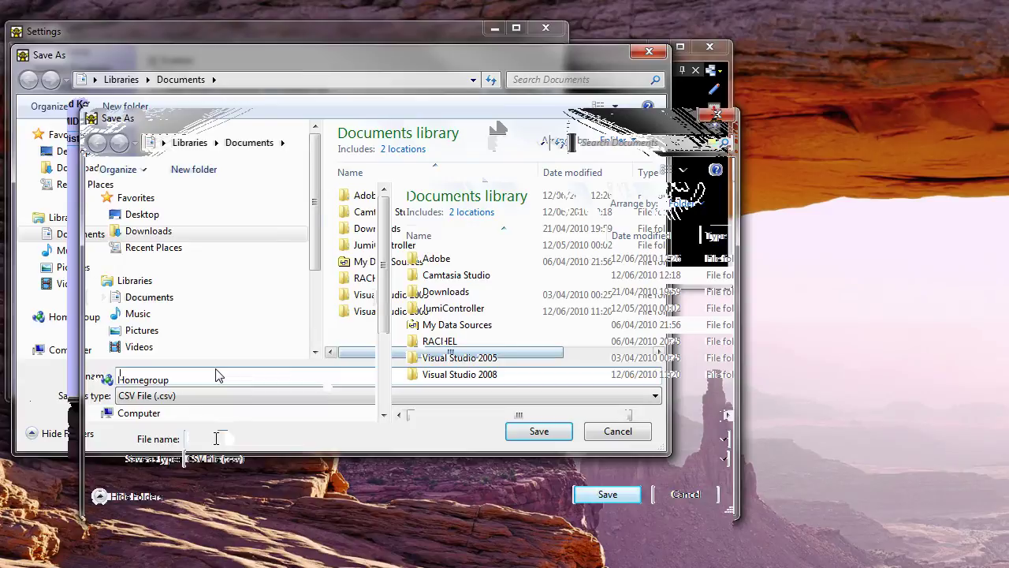
Step: Save the statistics log as IntroStatistics.csv in Documents
{"action": "type", "text": "troStats"}
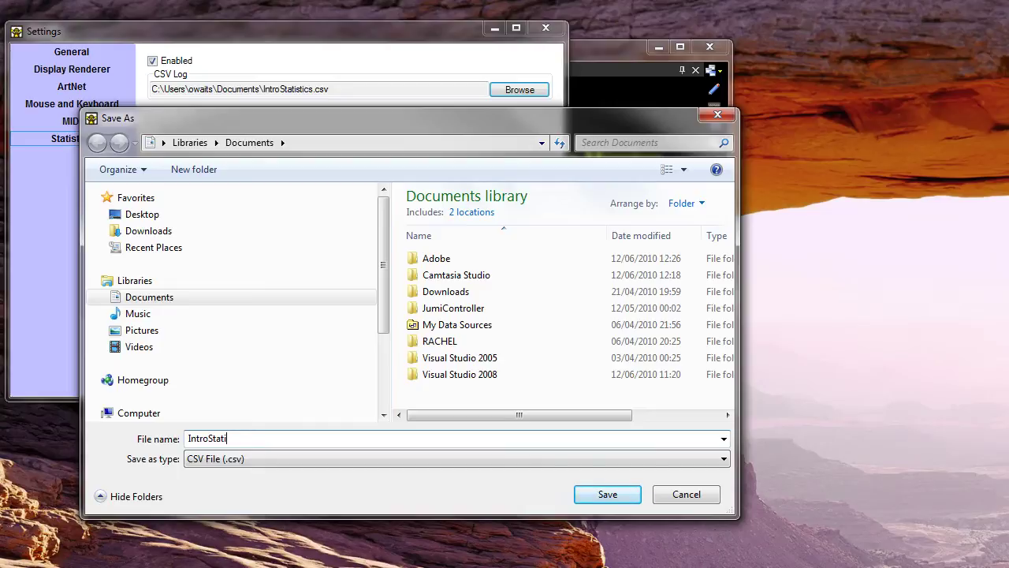
{"action": "left_click", "coordinate": [632, 492]}
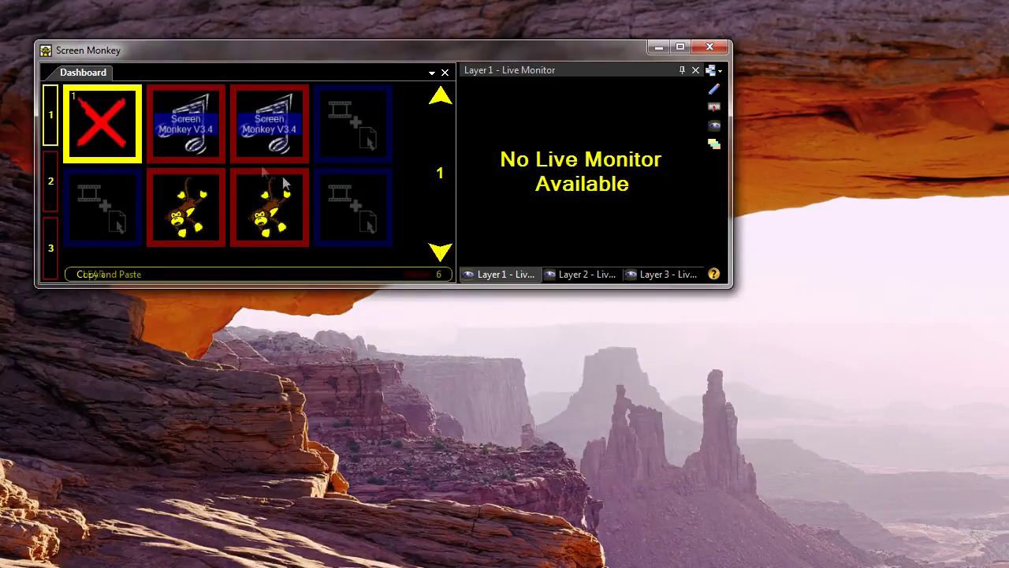
Step: Play the first V3.4 song, the Introduction song, then the Copy and Paste cue, and clear everything
{"action": "left_click", "coordinate": [198, 129]}
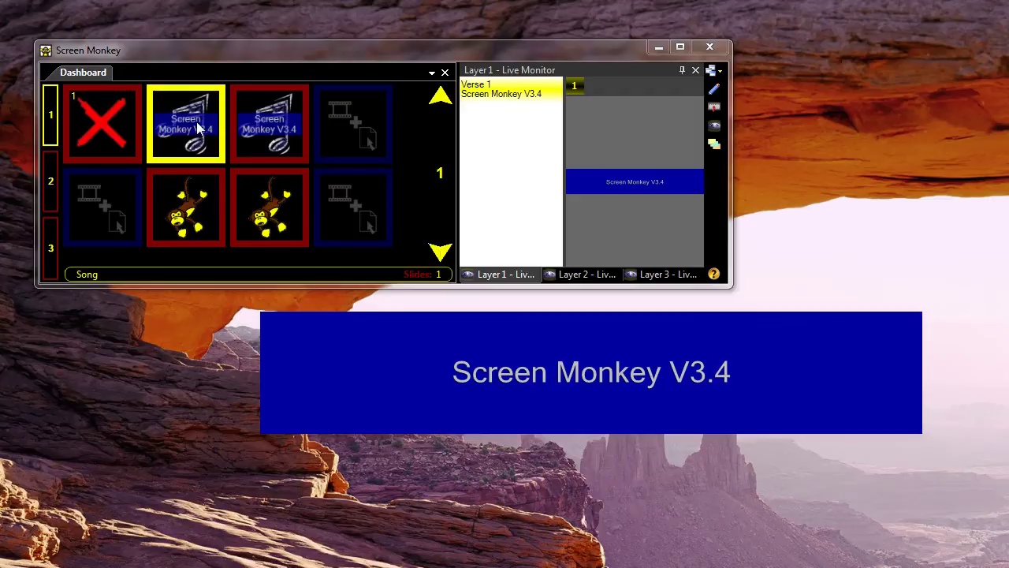
{"action": "left_click", "coordinate": [270, 126]}
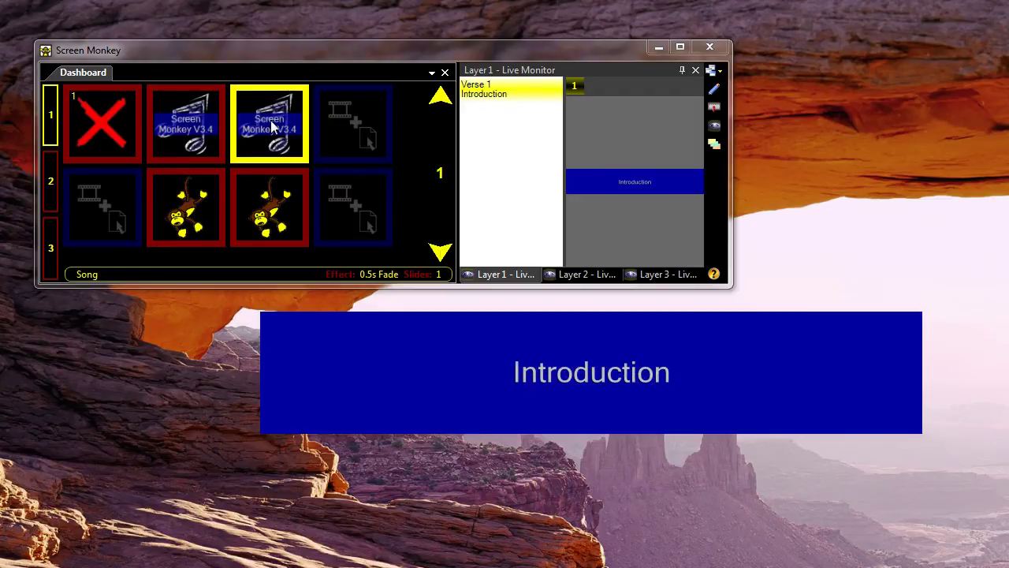
{"action": "left_click", "coordinate": [196, 209]}
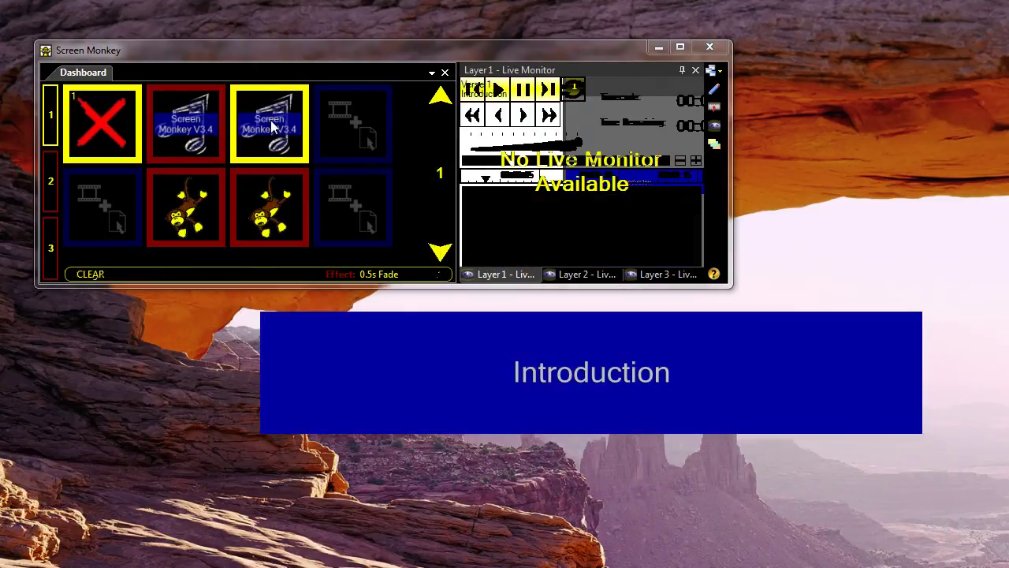
{"action": "left_click", "coordinate": [101, 122]}
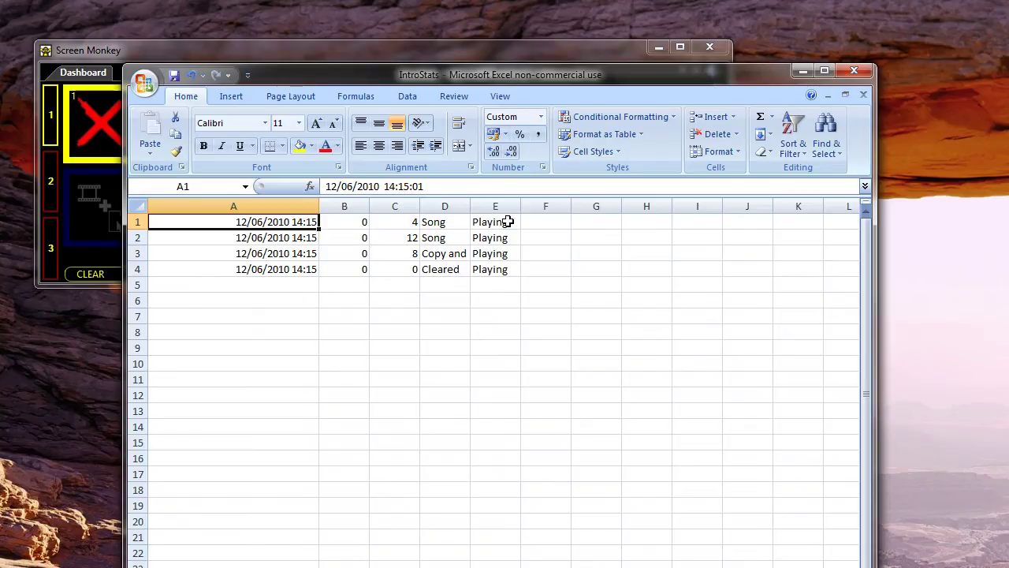
Step: Select the logged cue names in column D and their statuses in column E of IntroStats
{"action": "left_click_drag", "start_coordinate": [453, 222], "coordinate": [454, 268]}
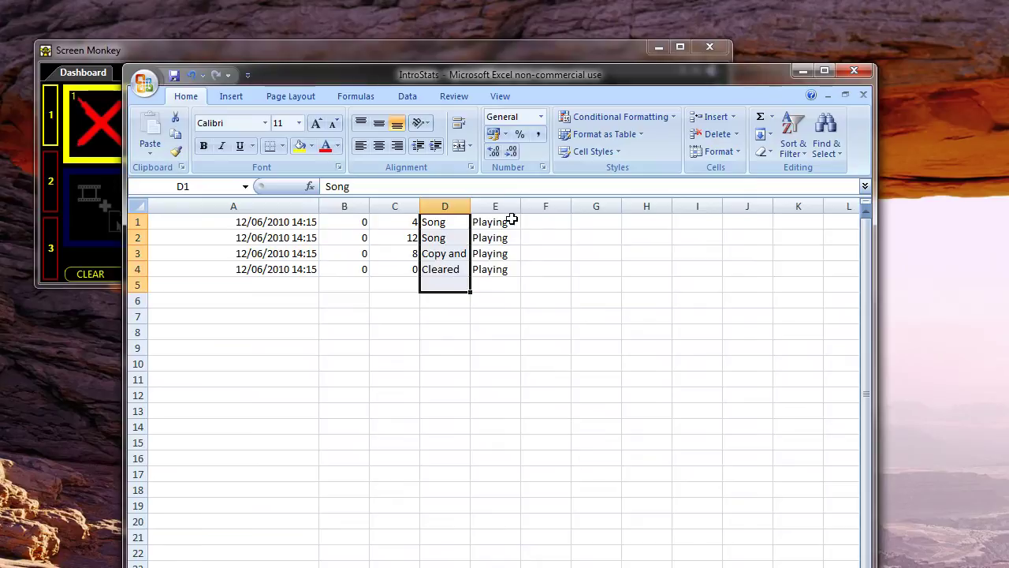
{"action": "left_click_drag", "start_coordinate": [514, 220], "coordinate": [511, 235]}
{"action": "left_click", "coordinate": [510, 255]}
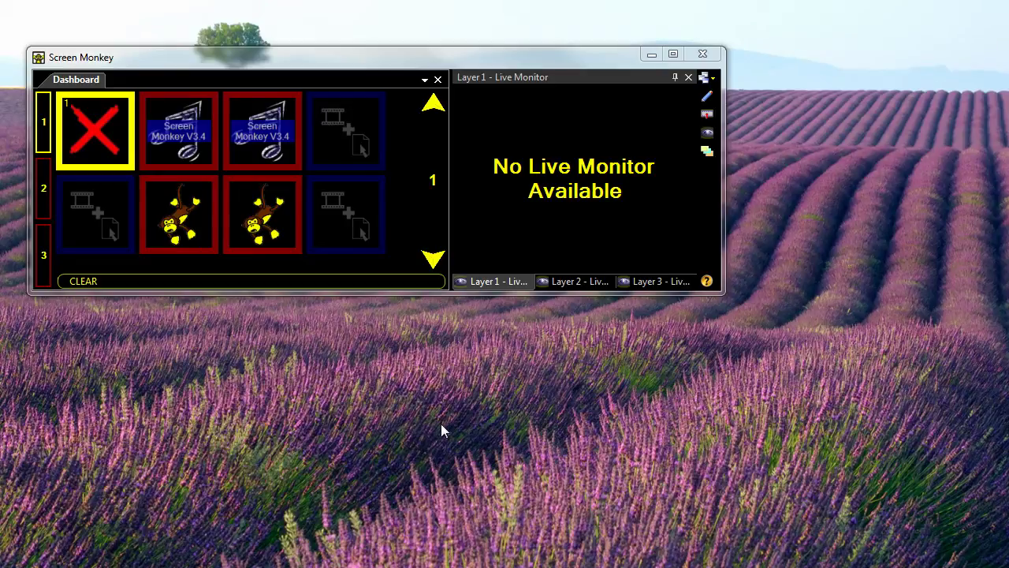
{"action": "left_click", "coordinate": [43, 193]}
{"action": "left_click", "coordinate": [44, 254]}
{"action": "left_click", "coordinate": [44, 126]}
{"action": "left_click", "coordinate": [44, 185]}
{"action": "left_click", "coordinate": [48, 254]}
{"action": "left_click", "coordinate": [46, 130]}
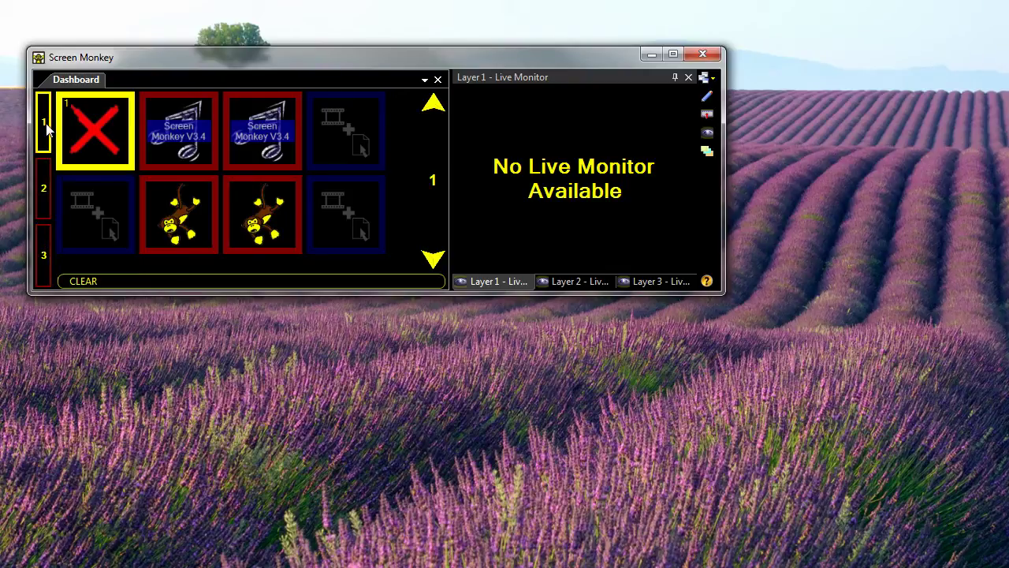
{"action": "left_click", "coordinate": [42, 190]}
{"action": "left_click", "coordinate": [43, 254]}
{"action": "left_click", "coordinate": [43, 125]}
{"action": "mouse_move", "coordinate": [187, 215]}
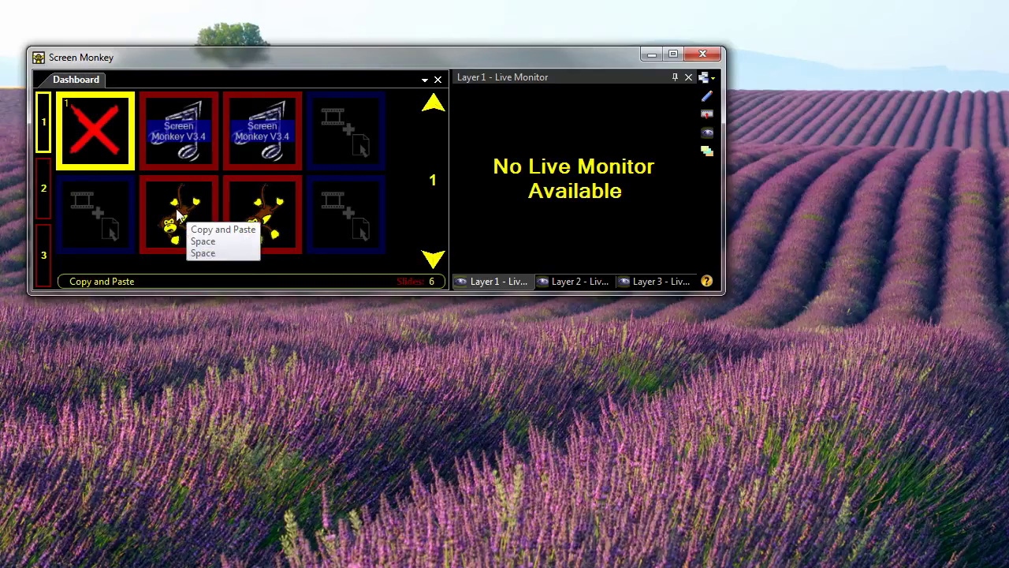
Step: Open the Copy and Paste cue, dock its editor below, and choose Secondary Monitor 50% as profile
{"action": "double_click", "coordinate": [178, 214]}
{"action": "key", "text": "Escape"}
{"action": "left_click_drag", "start_coordinate": [284, 207], "coordinate": [237, 346]}
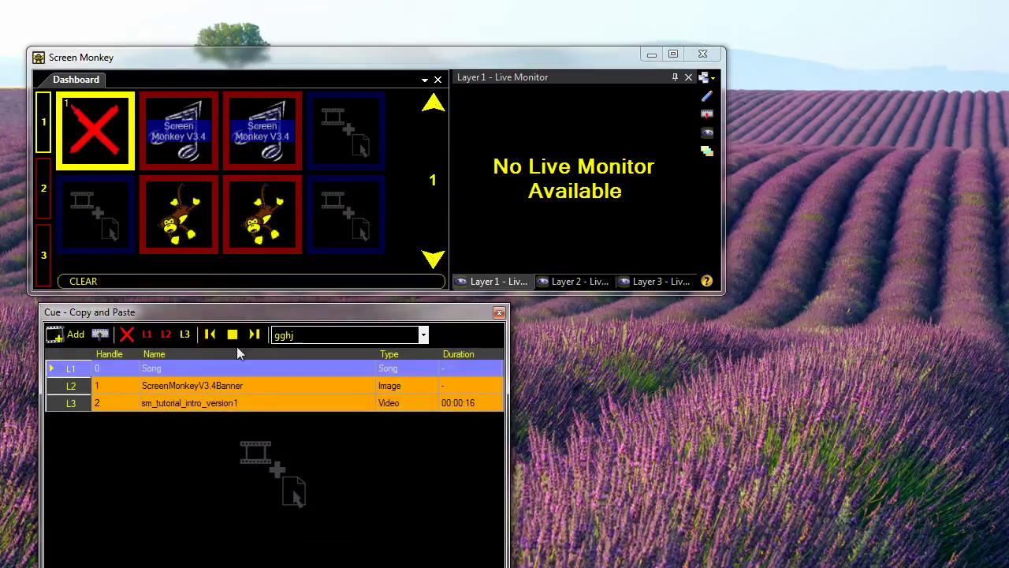
{"action": "left_click", "coordinate": [422, 335]}
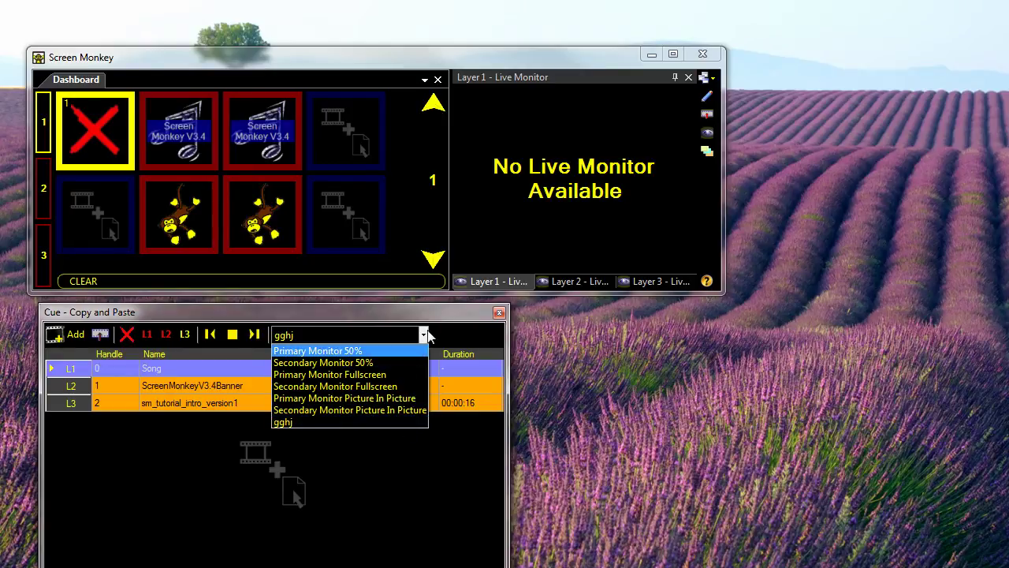
{"action": "left_click", "coordinate": [428, 335]}
{"action": "left_click", "coordinate": [424, 337]}
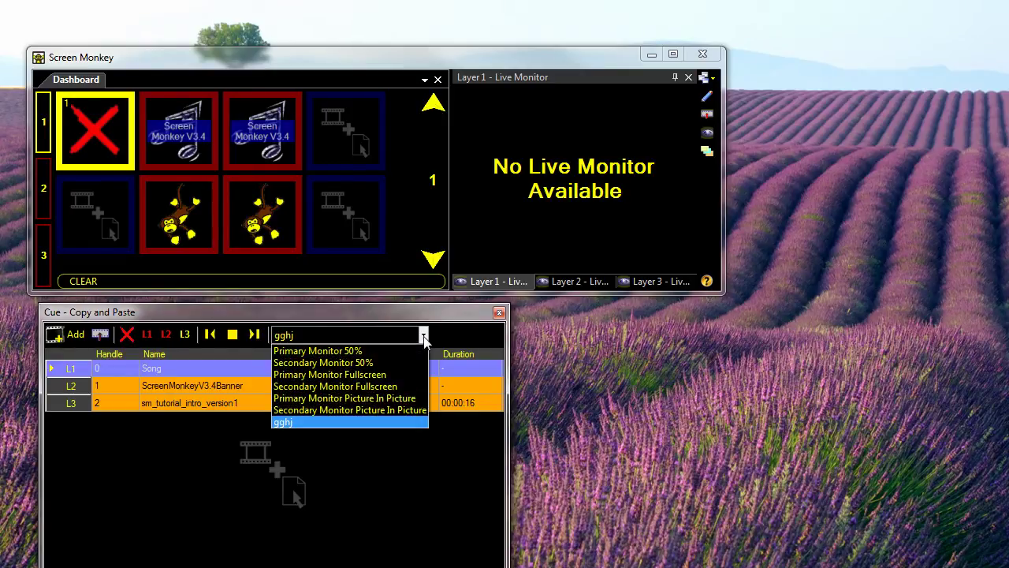
{"action": "left_click", "coordinate": [424, 337]}
{"action": "left_click", "coordinate": [424, 337]}
{"action": "left_click", "coordinate": [350, 363]}
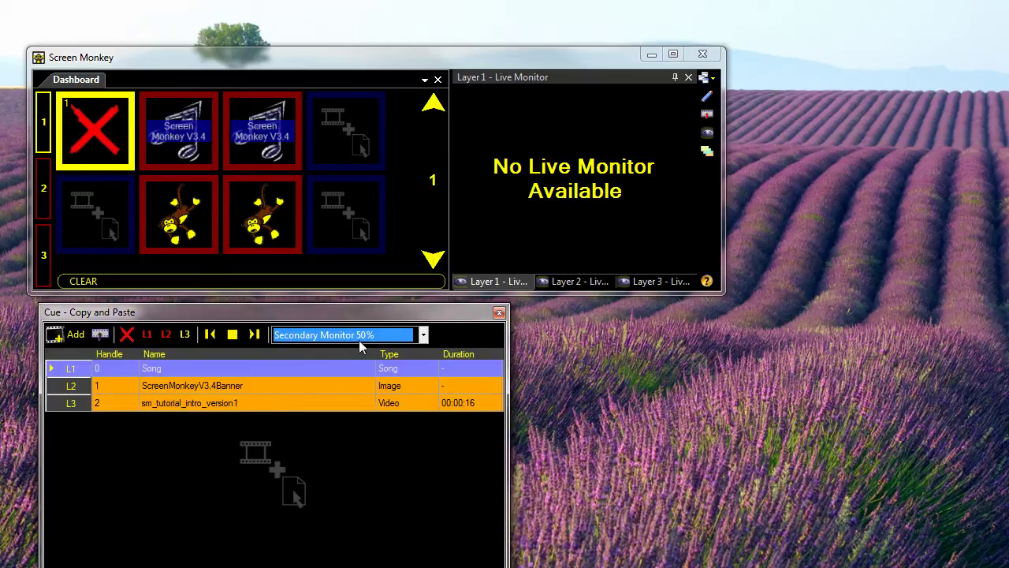
Step: Reposition the cue editor and confirm Secondary Monitor 50% remains the display profile
{"action": "mouse_move", "coordinate": [416, 312]}
{"action": "left_mouse_down"}
{"action": "mouse_move", "coordinate": [394, 316]}
{"action": "mouse_move", "coordinate": [413, 332]}
{"action": "left_mouse_up"}
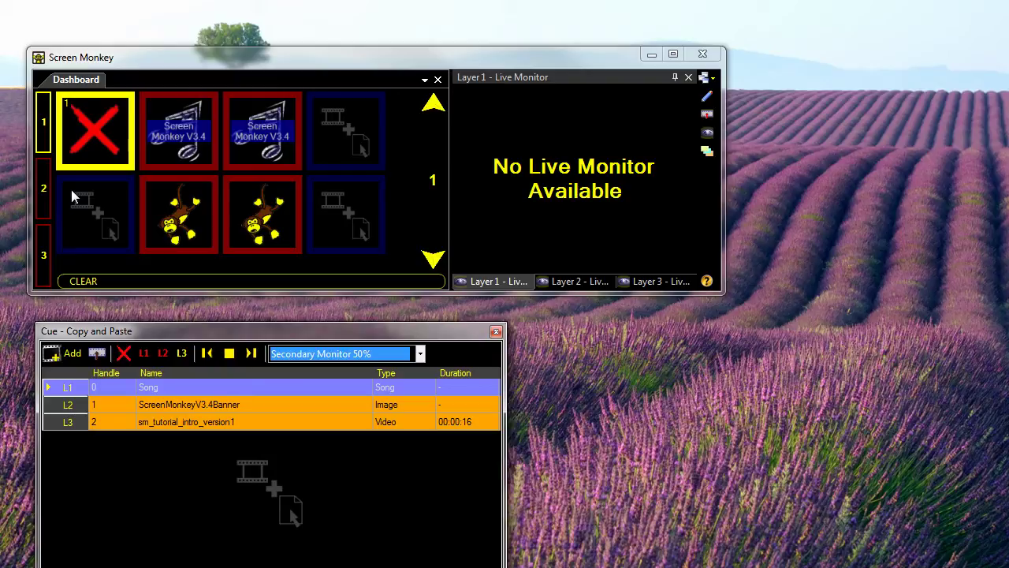
{"action": "left_click_drag", "start_coordinate": [245, 328], "coordinate": [240, 321]}
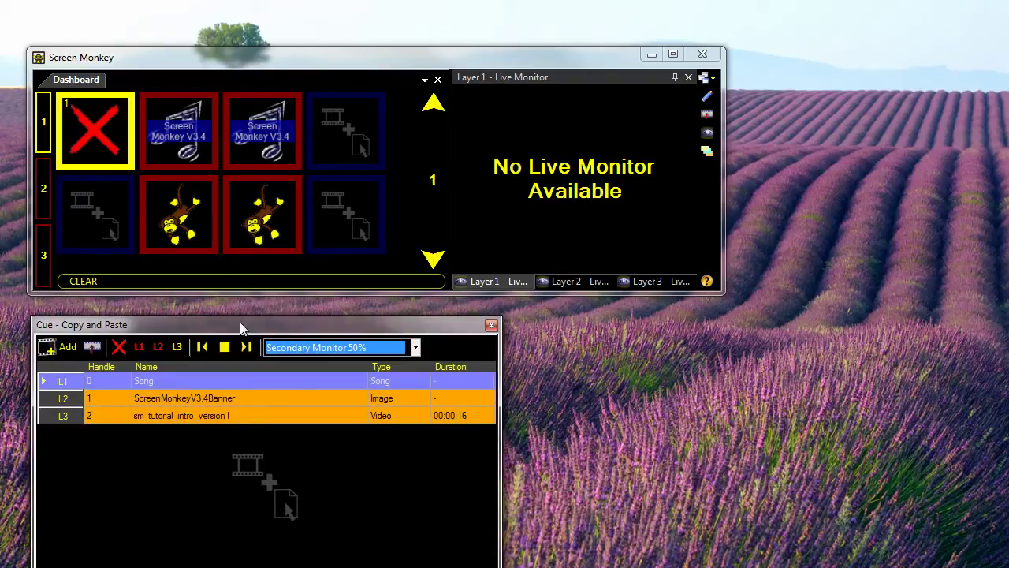
{"action": "left_click", "coordinate": [416, 348]}
{"action": "left_click", "coordinate": [418, 349]}
{"action": "left_click", "coordinate": [417, 349]}
{"action": "left_click", "coordinate": [417, 349]}
Step: Select the Song, banner and video items, then stop and replay the Song on layer 1
{"action": "left_click", "coordinate": [68, 384]}
{"action": "left_click", "coordinate": [71, 399]}
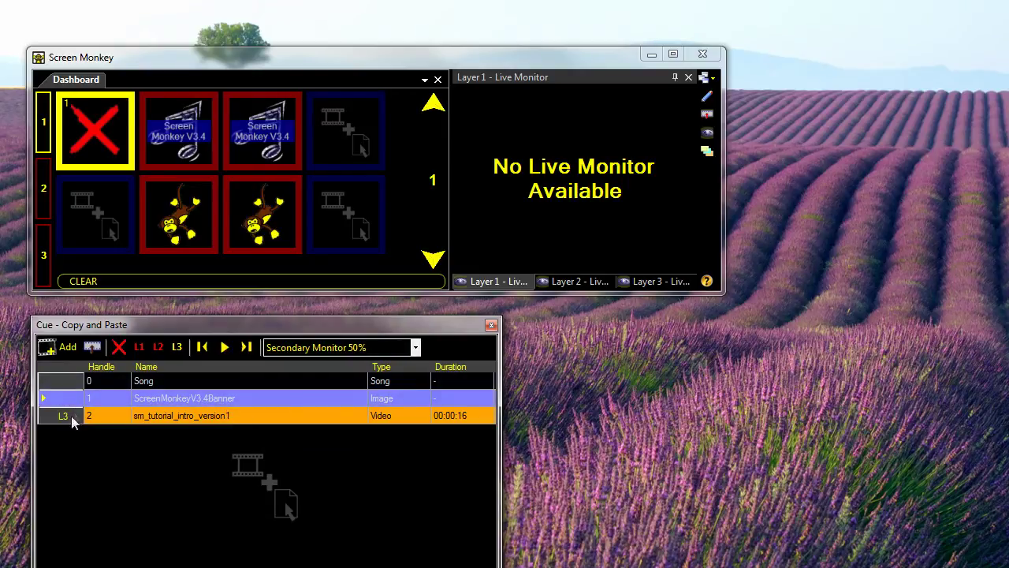
{"action": "left_click", "coordinate": [76, 416]}
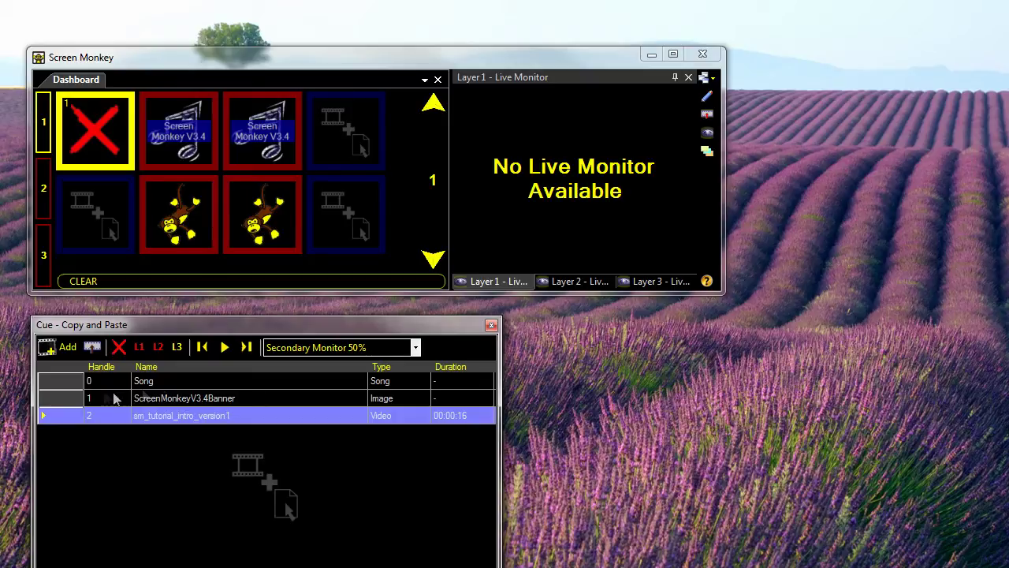
{"action": "mouse_move", "coordinate": [251, 324]}
{"action": "left_mouse_down"}
{"action": "mouse_move", "coordinate": [261, 314]}
{"action": "mouse_move", "coordinate": [258, 331]}
{"action": "left_mouse_up"}
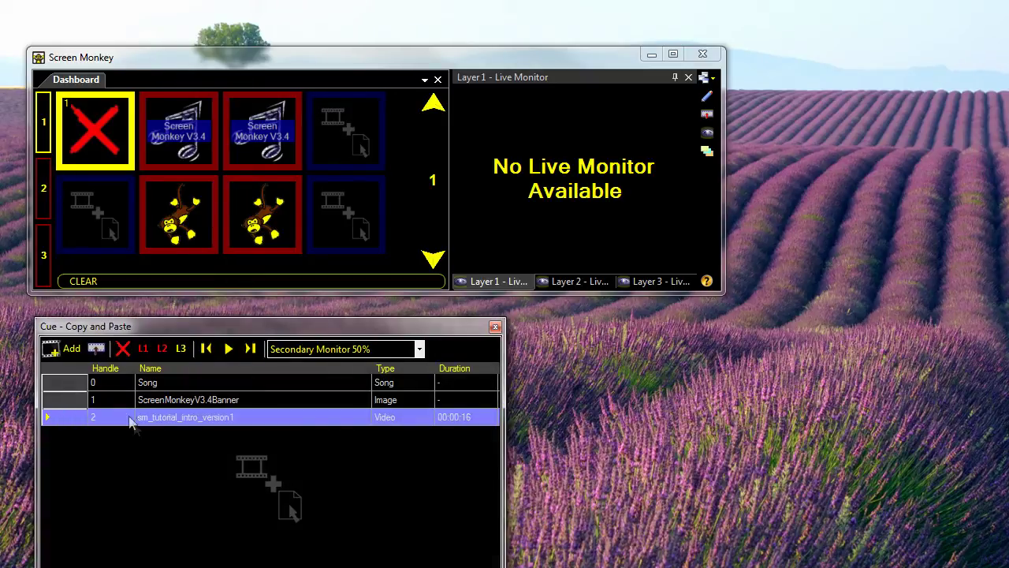
{"action": "left_click", "coordinate": [174, 383]}
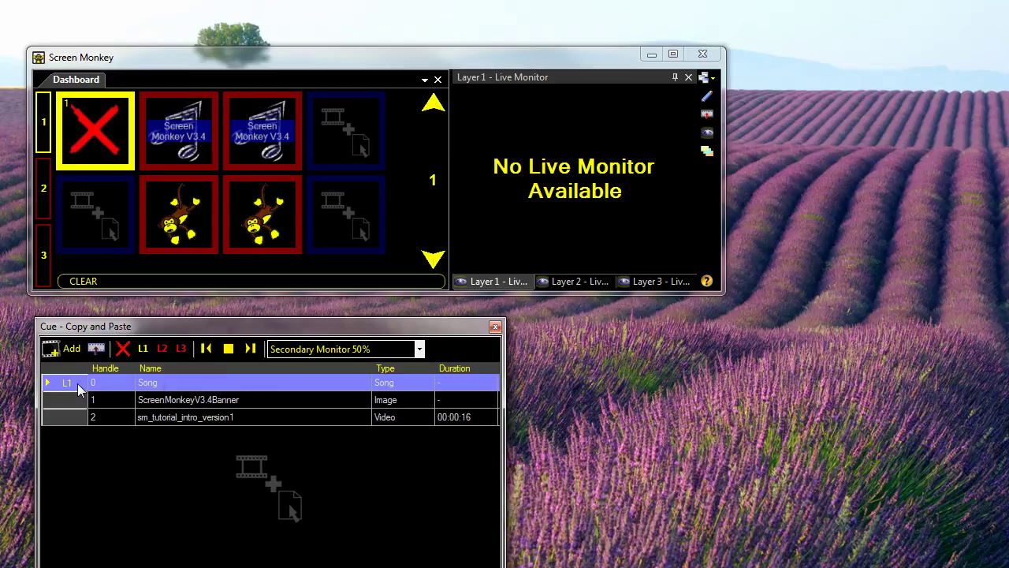
{"action": "left_click", "coordinate": [229, 349]}
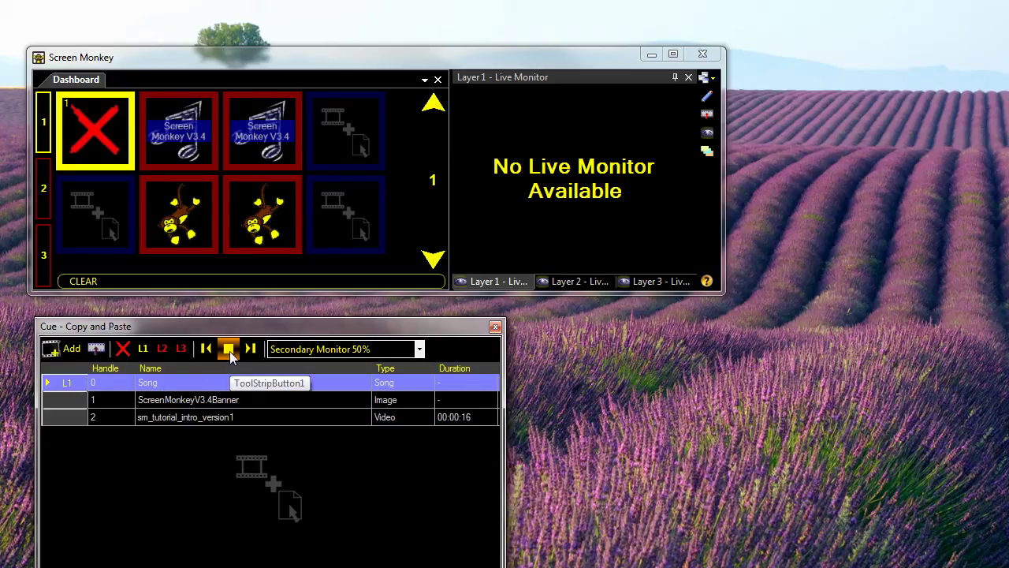
{"action": "left_click", "coordinate": [229, 350]}
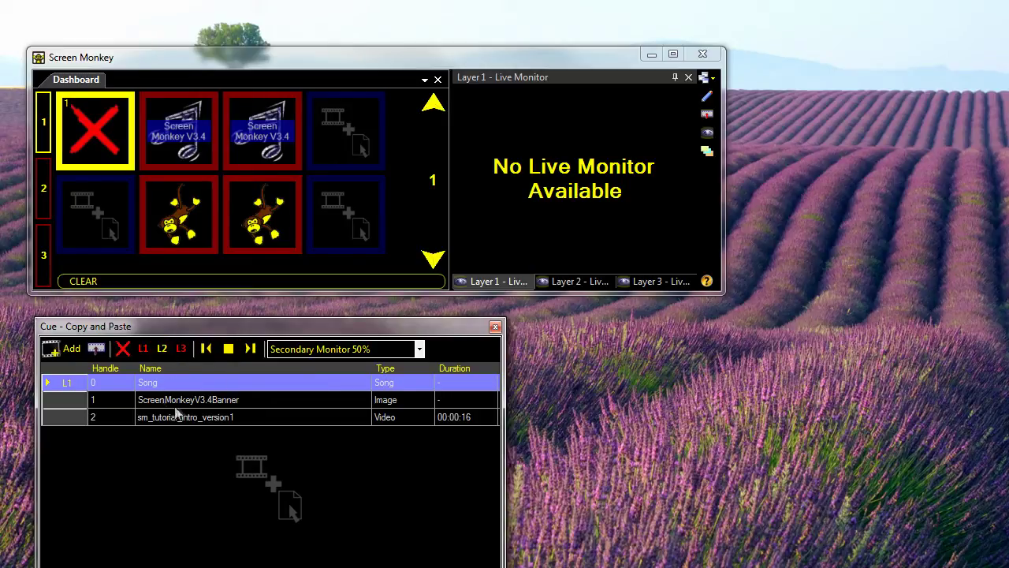
Step: Put the banner live on layer 2 and the video on layer 3, then clear layers 3, 1 and 2
{"action": "double_click", "coordinate": [217, 403]}
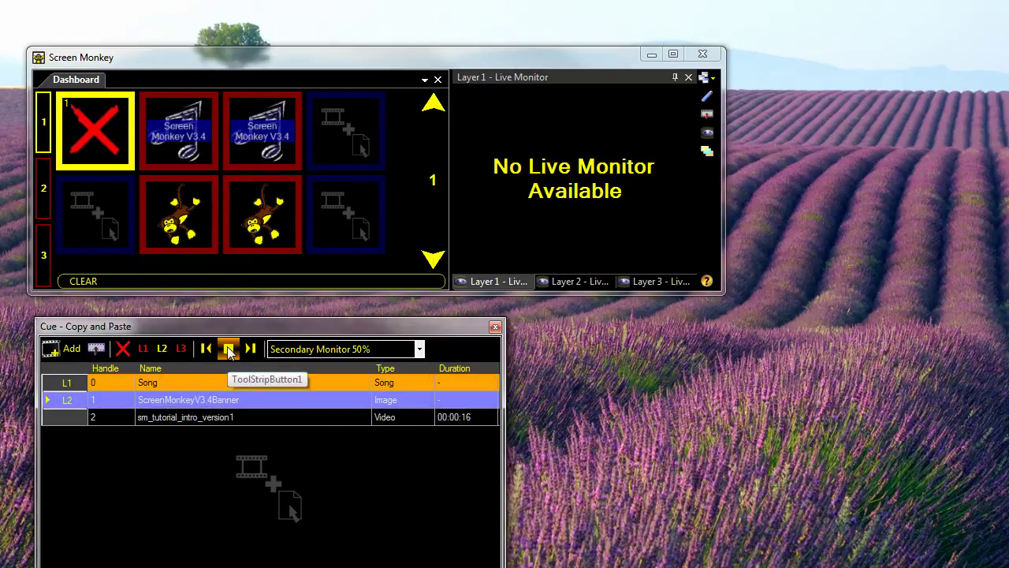
{"action": "left_click", "coordinate": [142, 418]}
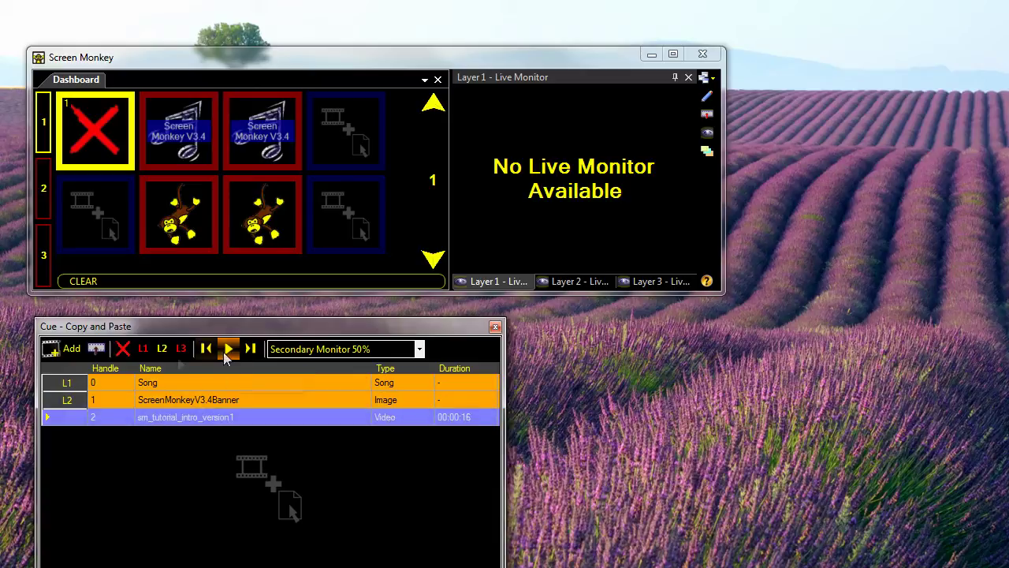
{"action": "left_click", "coordinate": [226, 352]}
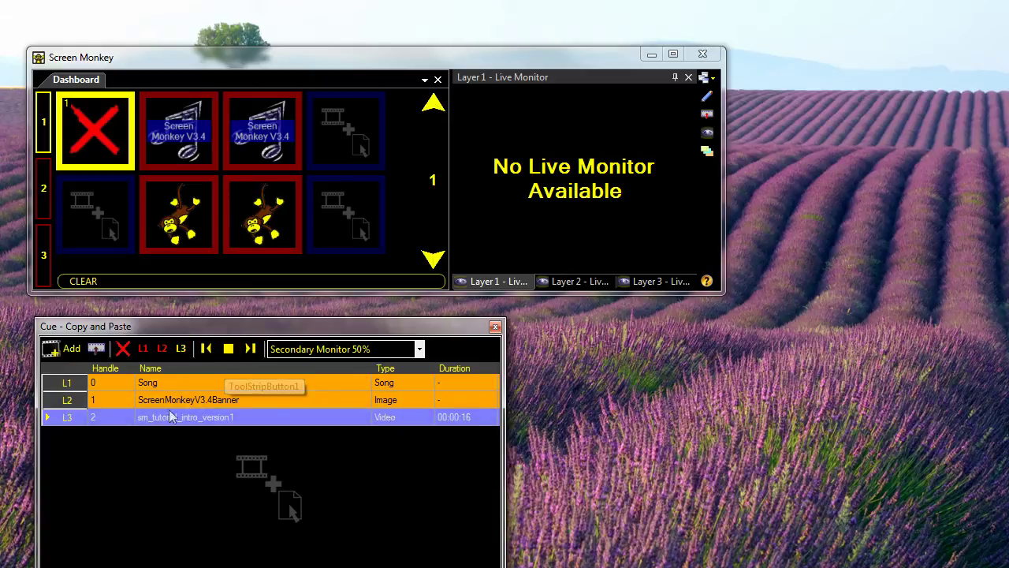
{"action": "left_click", "coordinate": [129, 355]}
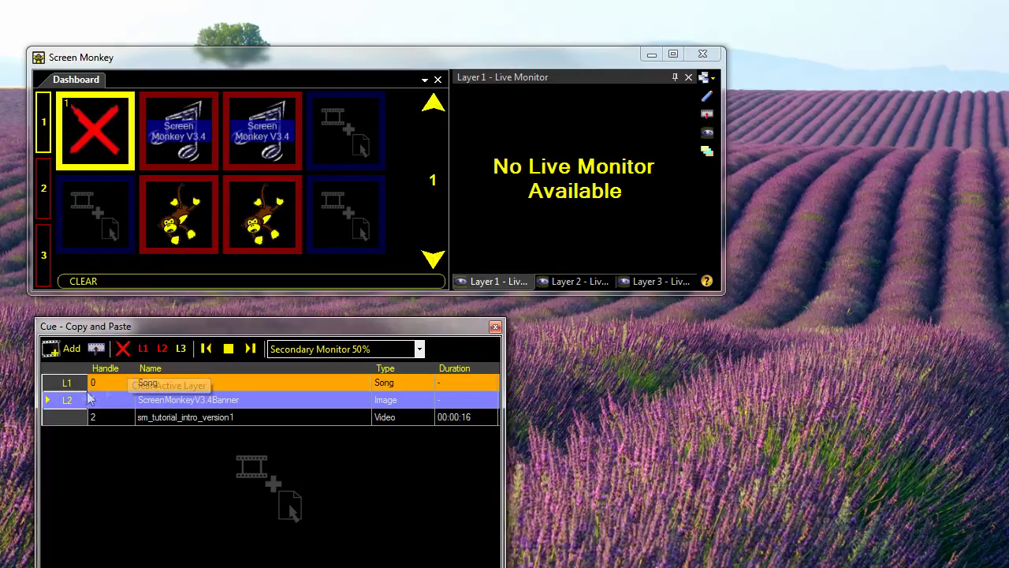
{"action": "left_click", "coordinate": [122, 354]}
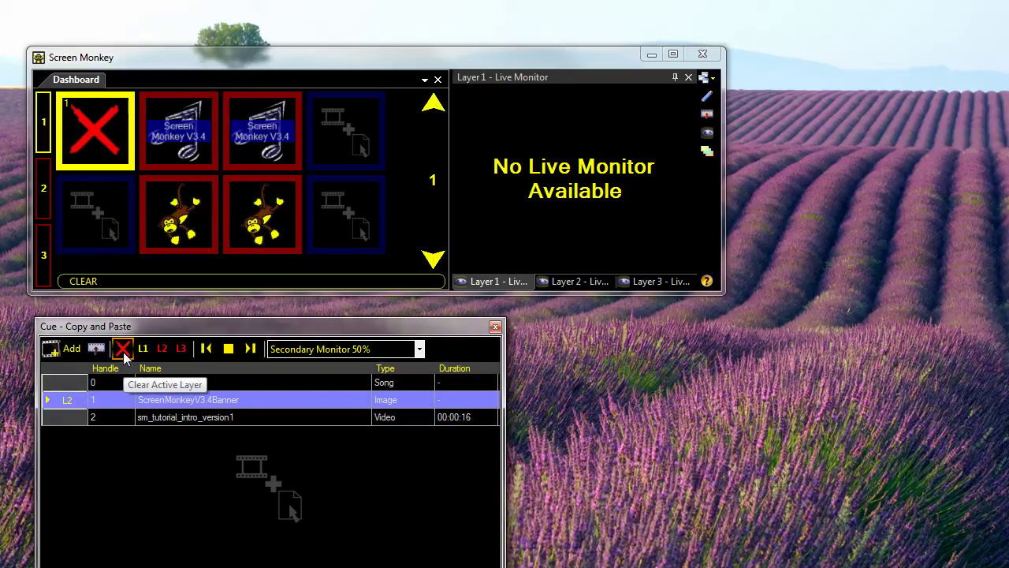
{"action": "left_click", "coordinate": [124, 354]}
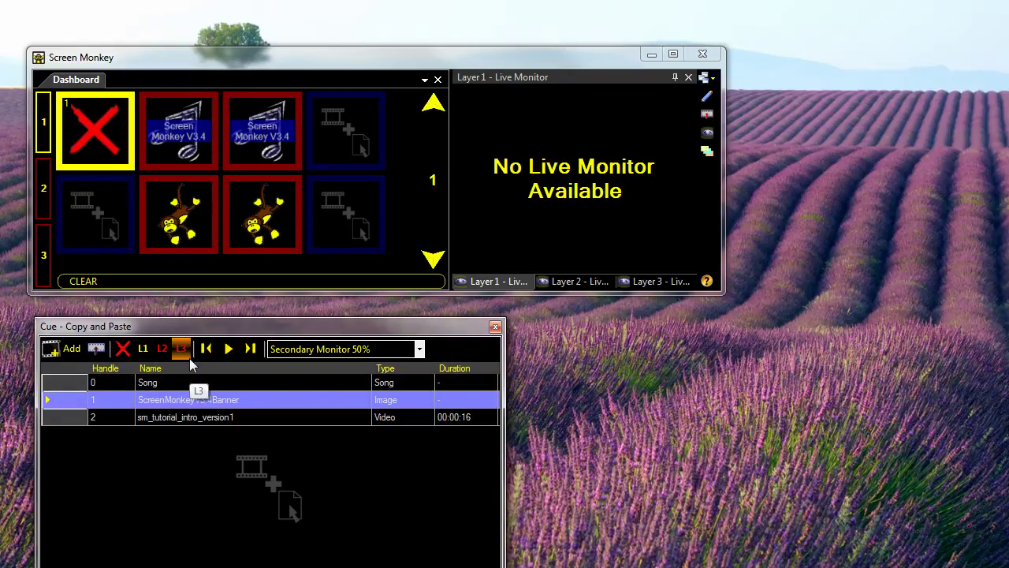
Step: Play the Copy and Paste cue and switch its display profile to gghj
{"action": "left_click", "coordinate": [192, 209]}
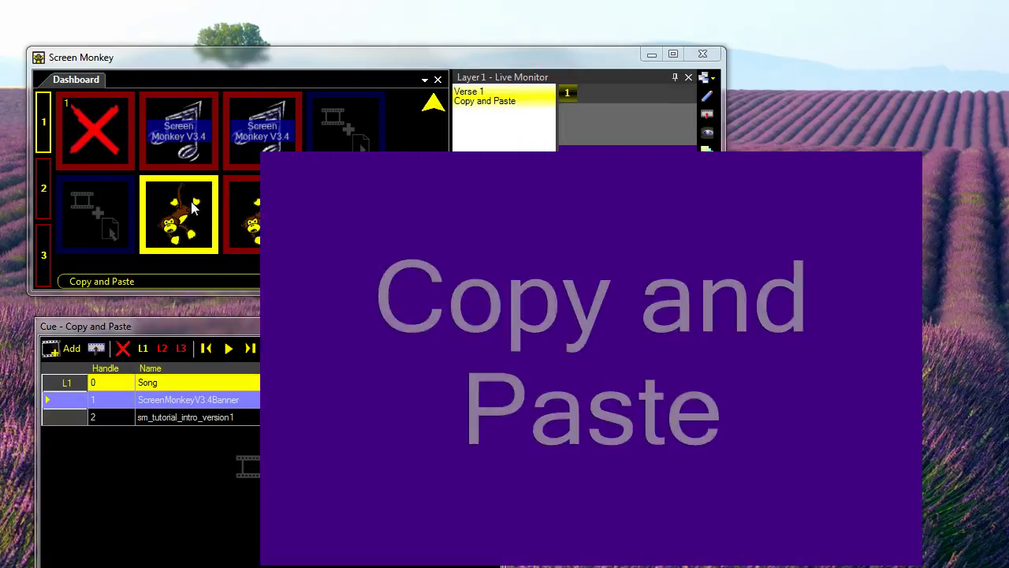
{"action": "left_click_drag", "start_coordinate": [187, 327], "coordinate": [183, 14]}
{"action": "left_click", "coordinate": [416, 37]}
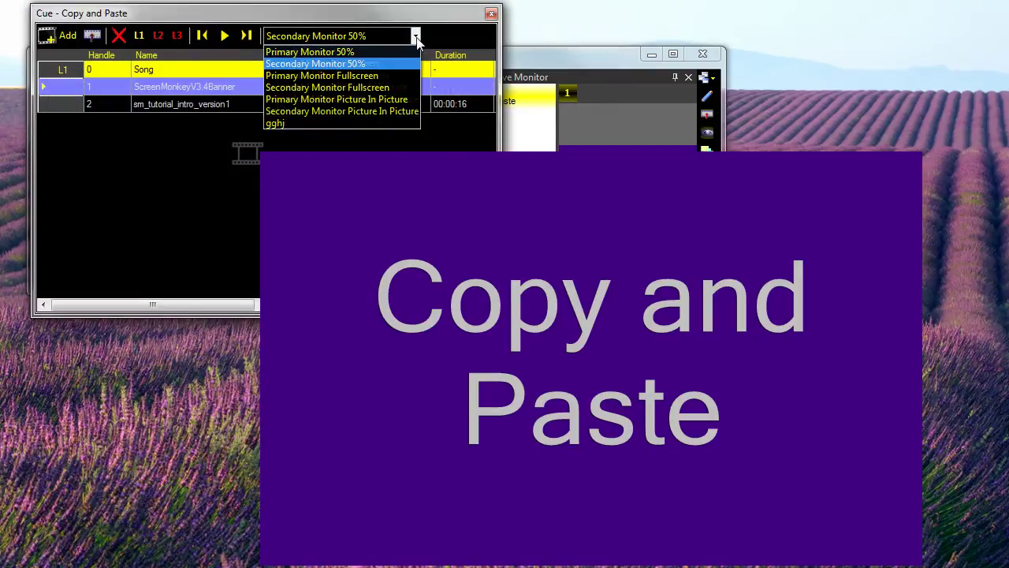
{"action": "left_click", "coordinate": [289, 124]}
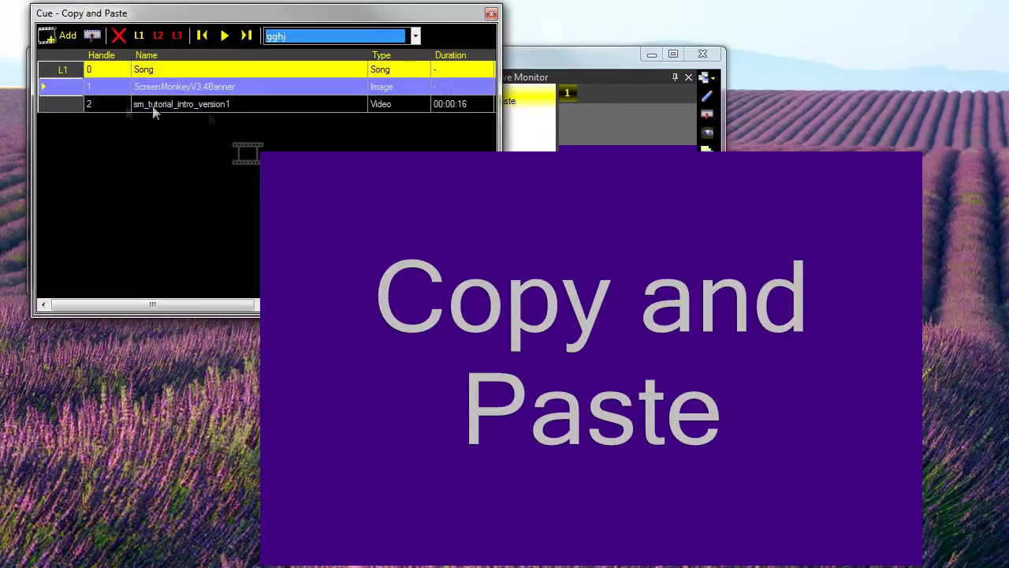
{"action": "left_click_drag", "start_coordinate": [229, 16], "coordinate": [195, 380]}
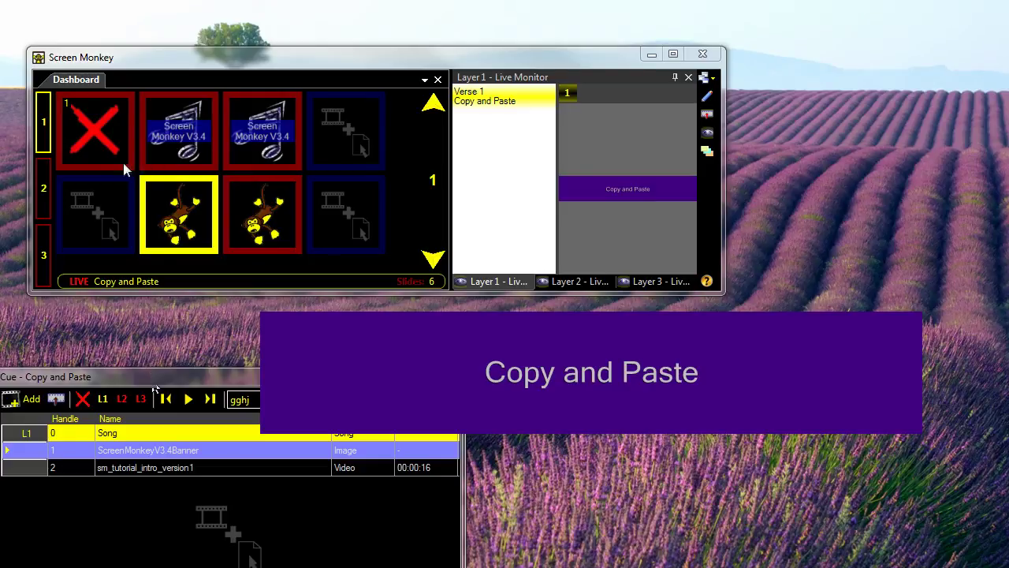
Step: Play Song on layer 1, the banner on layer 2 and the intro video on layer 3, then clear the output
{"action": "double_click", "coordinate": [43, 455]}
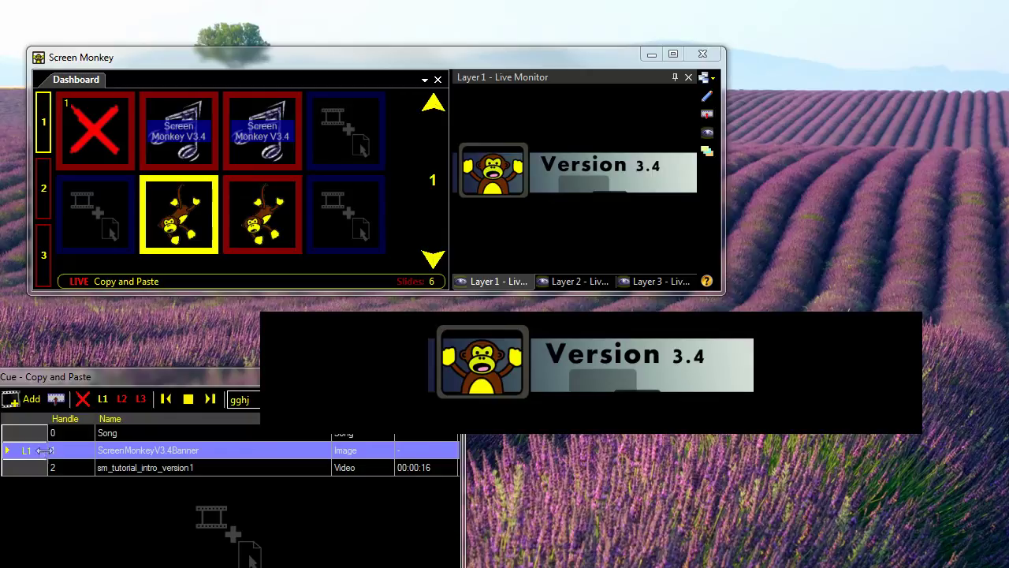
{"action": "double_click", "coordinate": [28, 438]}
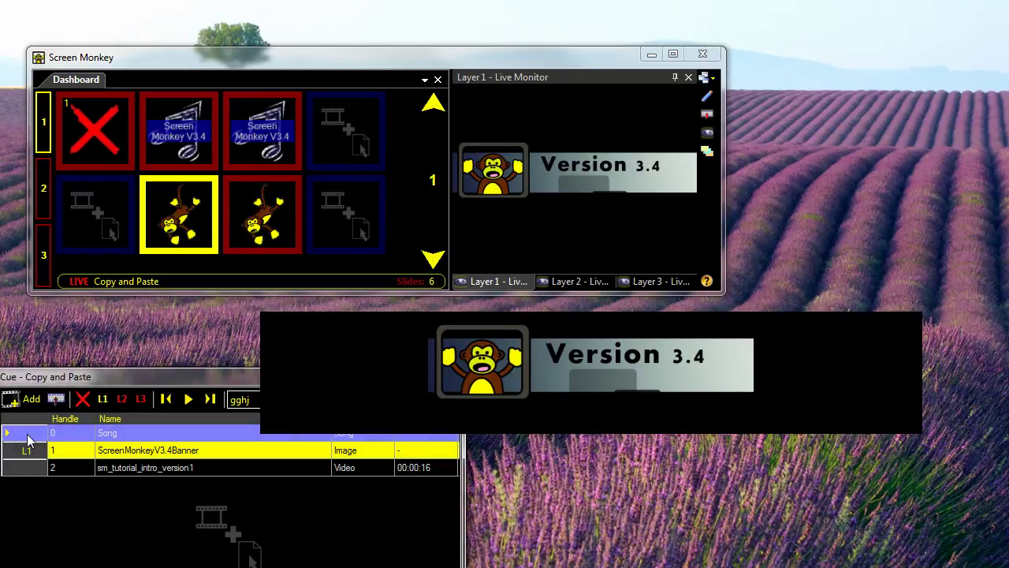
{"action": "left_click", "coordinate": [123, 399]}
{"action": "double_click", "coordinate": [35, 461]}
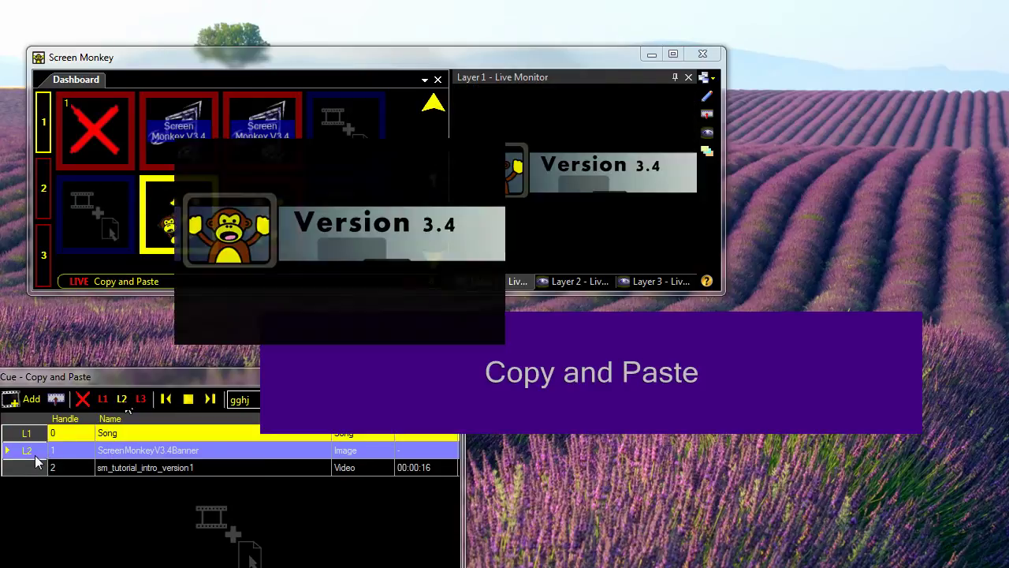
{"action": "left_click", "coordinate": [32, 469]}
{"action": "left_click", "coordinate": [140, 399]}
{"action": "double_click", "coordinate": [28, 469]}
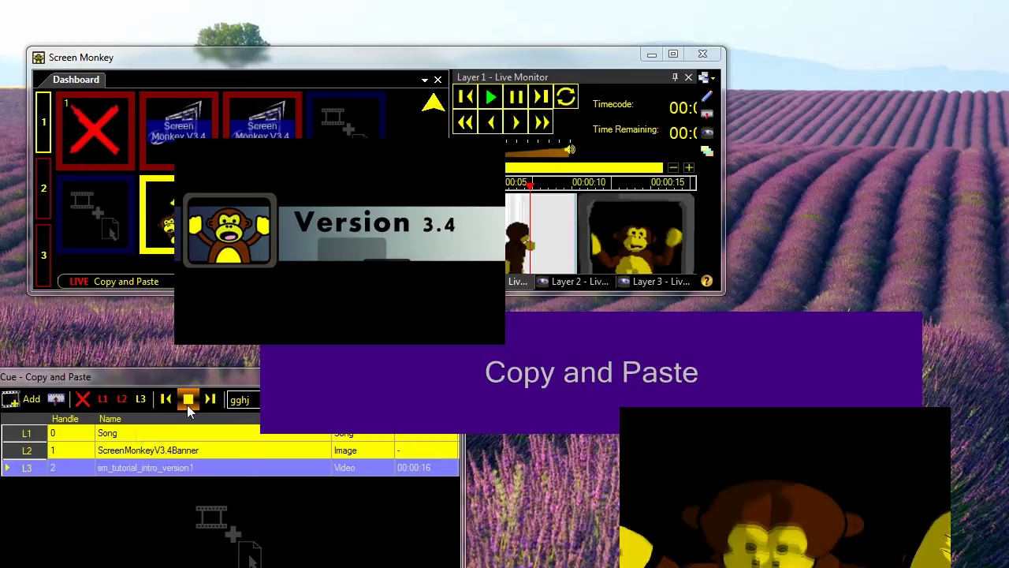
{"action": "left_click", "coordinate": [110, 144]}
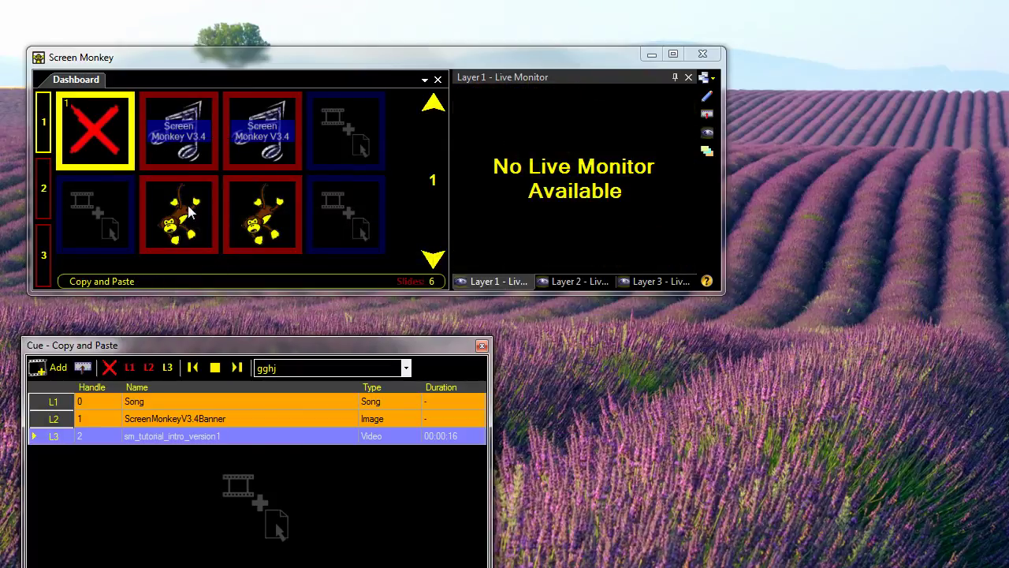
Step: Link the Copy and Paste tile At End to the Song clip, then play it to test the link
{"action": "right_click", "coordinate": [189, 211]}
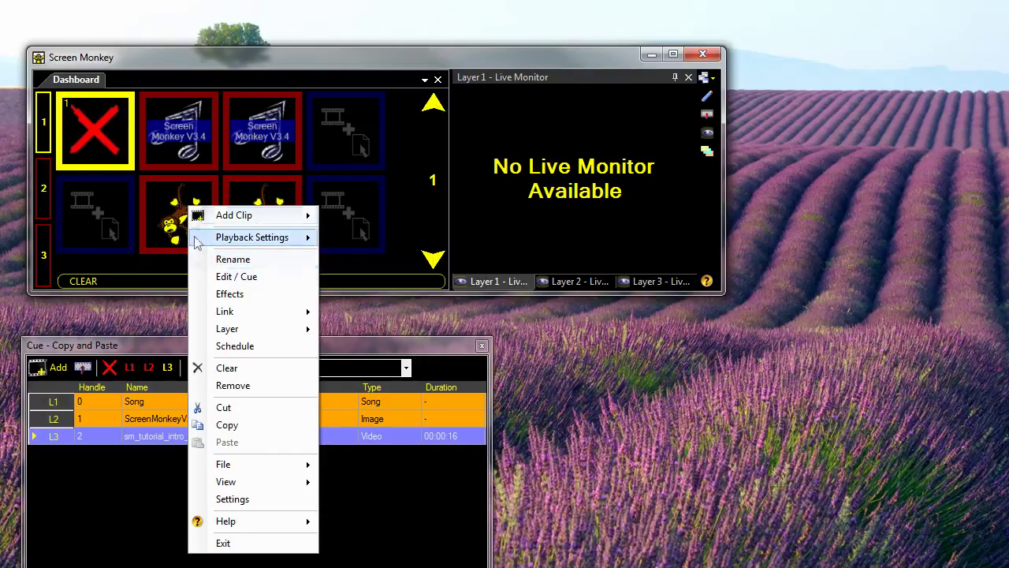
{"action": "mouse_move", "coordinate": [268, 318]}
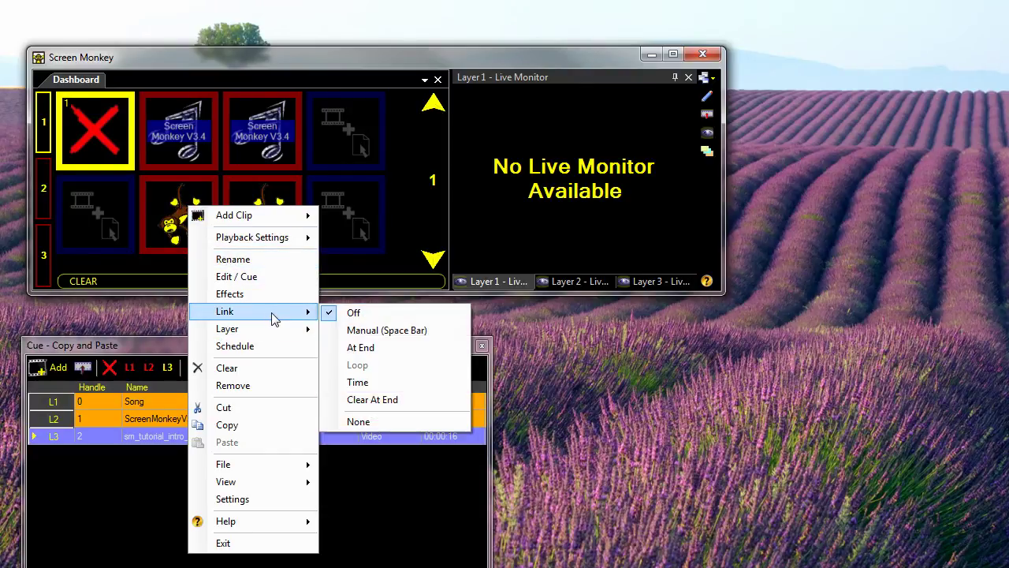
{"action": "left_click", "coordinate": [371, 348]}
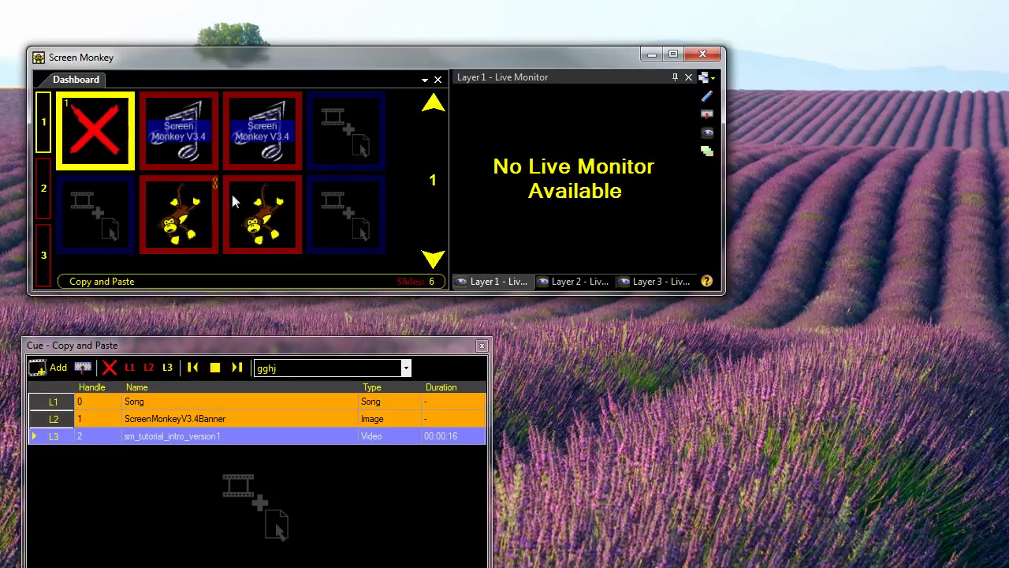
{"action": "right_click", "coordinate": [195, 205]}
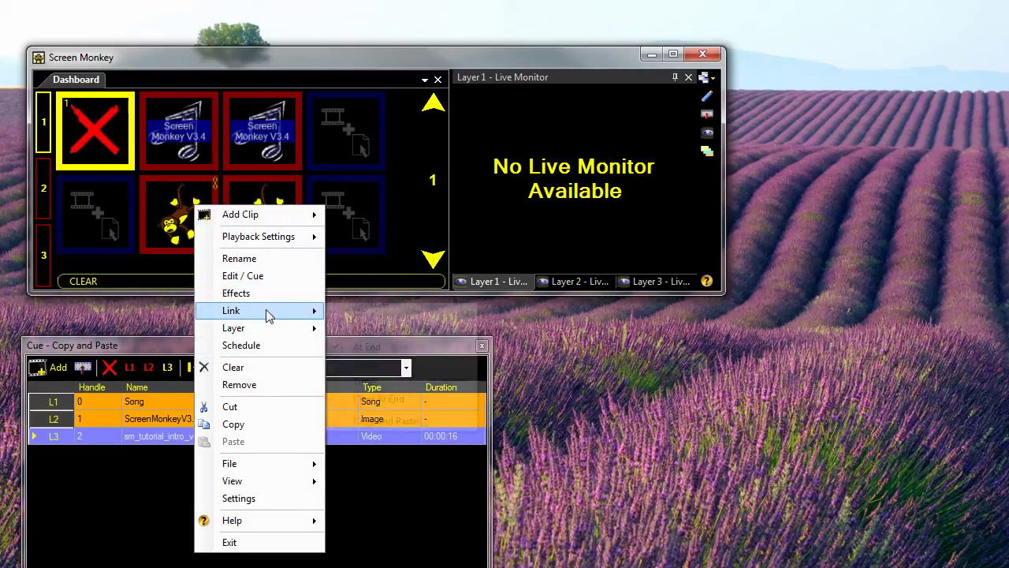
{"action": "mouse_move", "coordinate": [258, 330]}
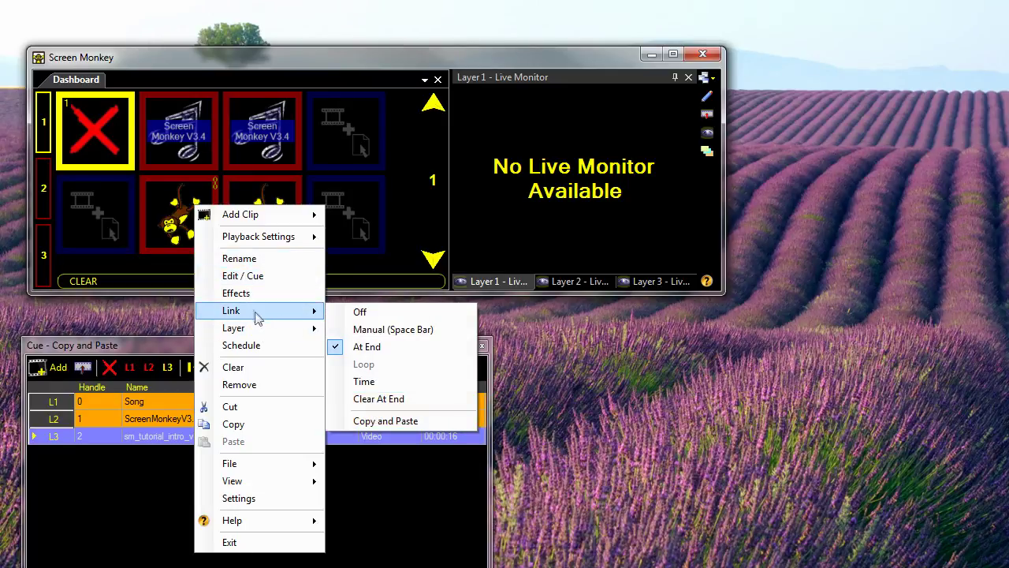
{"action": "left_click", "coordinate": [384, 421]}
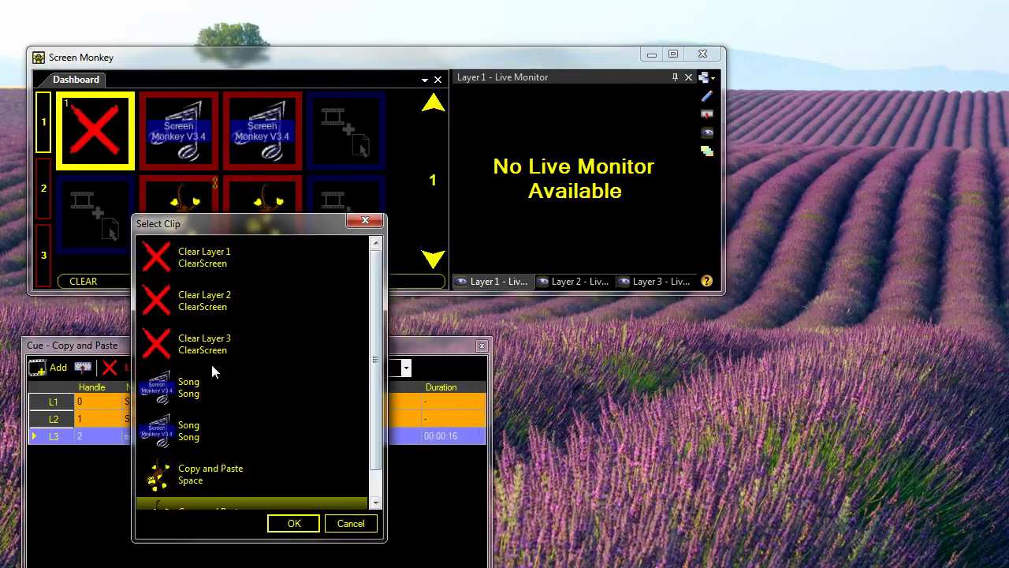
{"action": "left_click", "coordinate": [285, 523]}
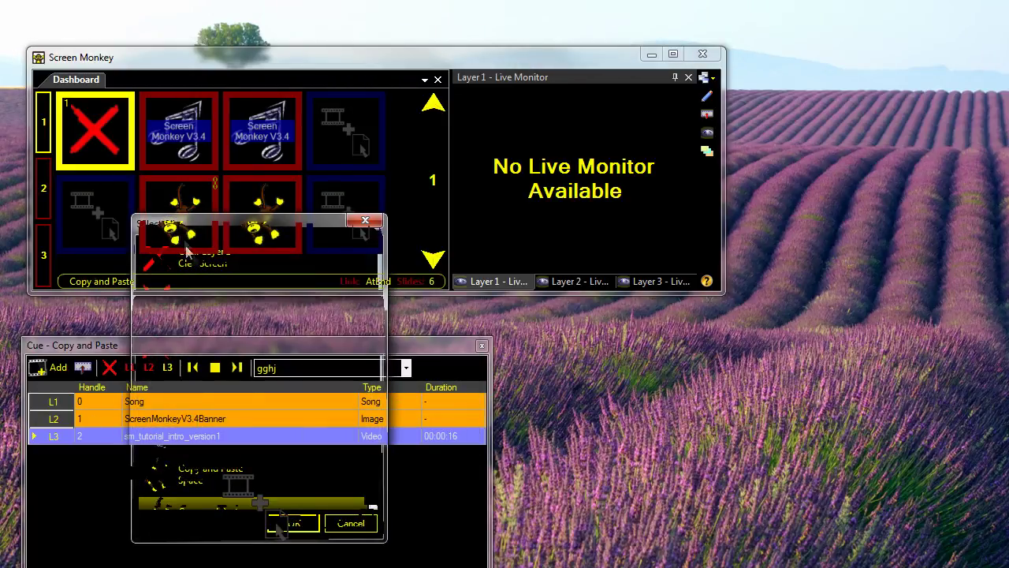
{"action": "left_click", "coordinate": [187, 232]}
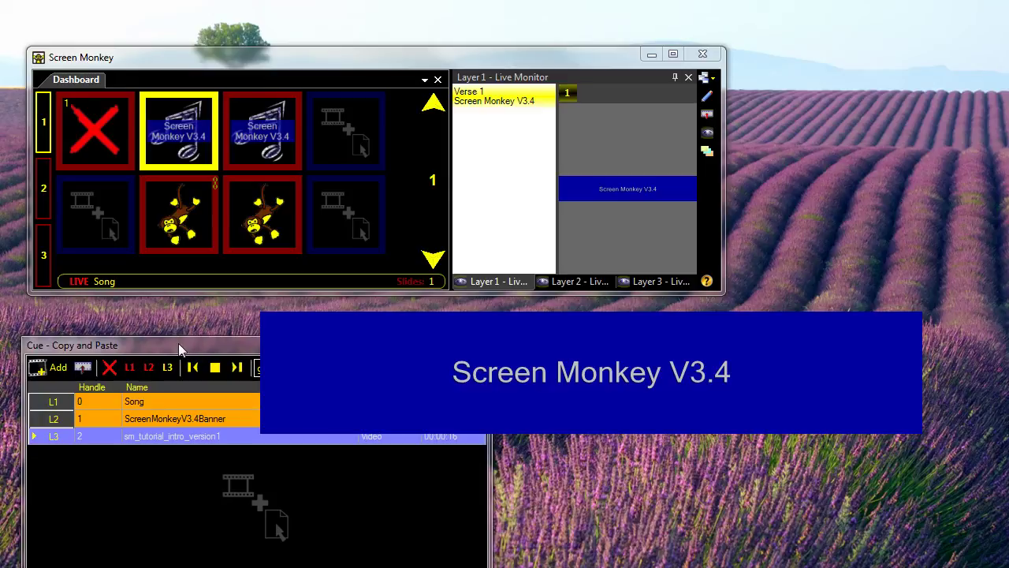
Step: Clear the live output with the red X tile and lift the cue window above the dashboard
{"action": "left_click", "coordinate": [109, 134]}
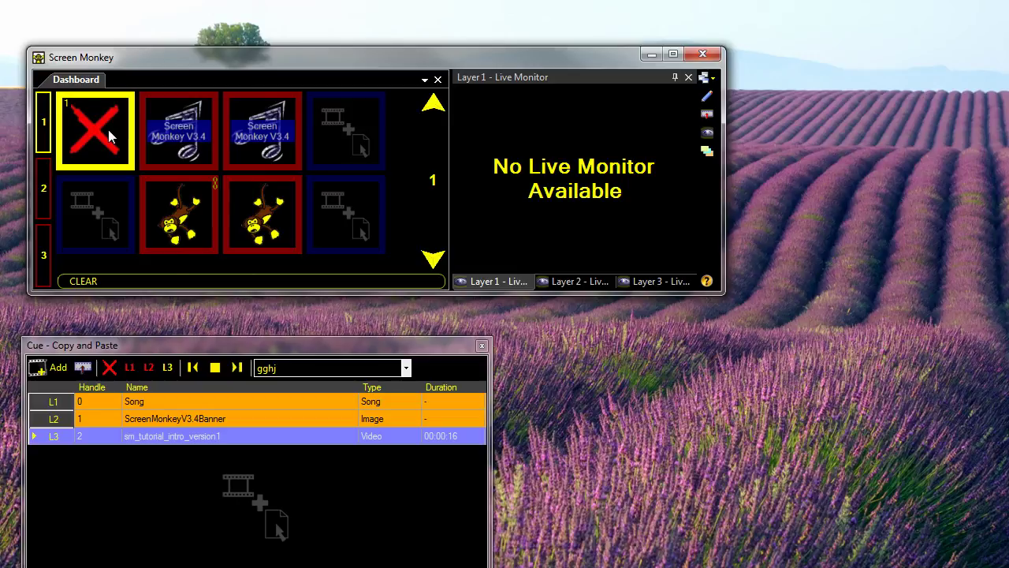
{"action": "left_click_drag", "start_coordinate": [254, 345], "coordinate": [287, 237]}
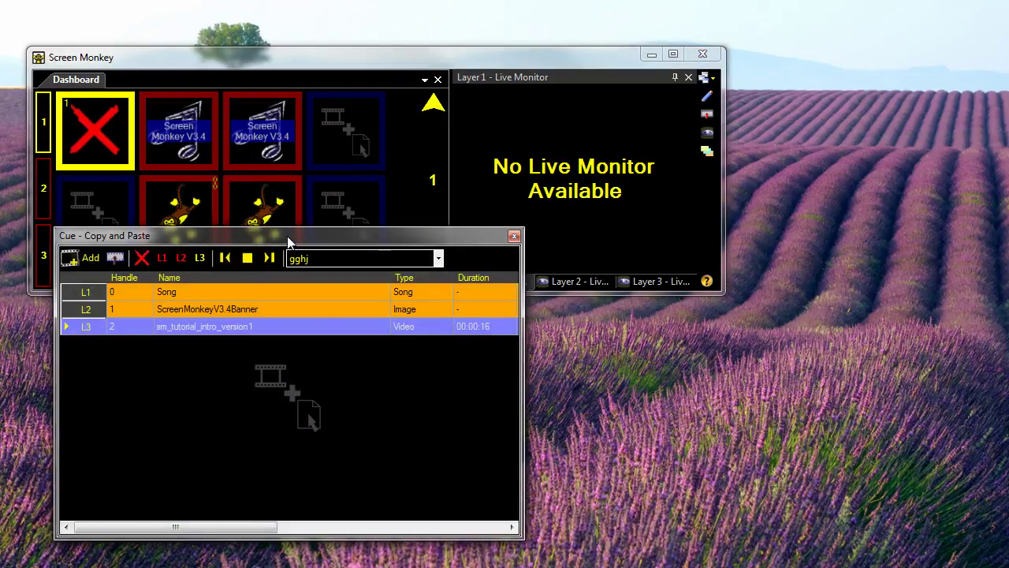